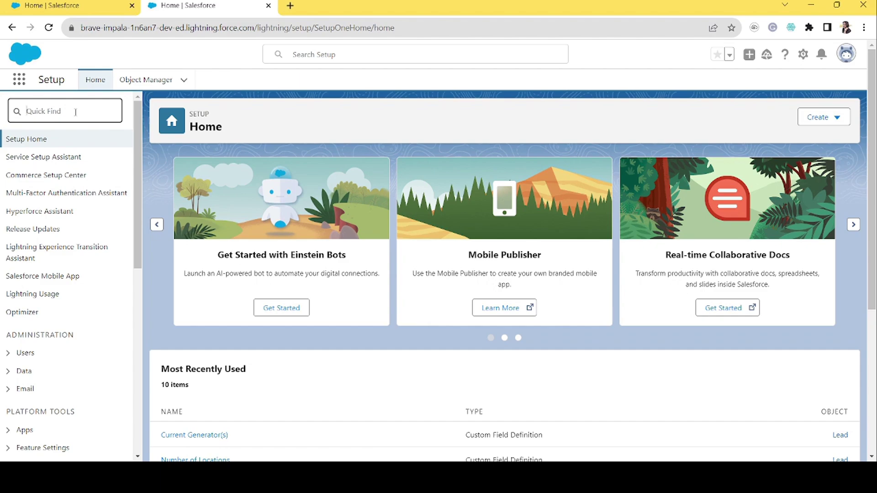
# Find Flows in Setup and open the "Lead - Before Save" flow in Flow Builder
pyautogui.write('flow')
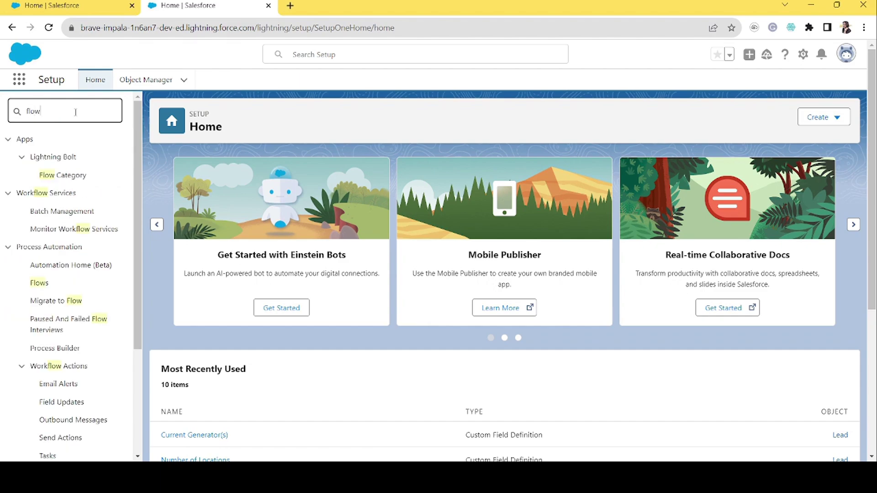
pyautogui.click(40, 286)
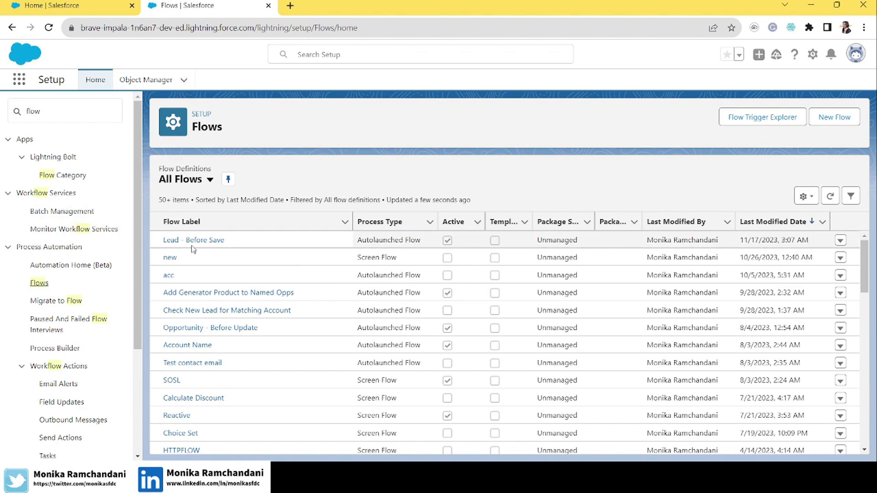
pyautogui.click(205, 242)
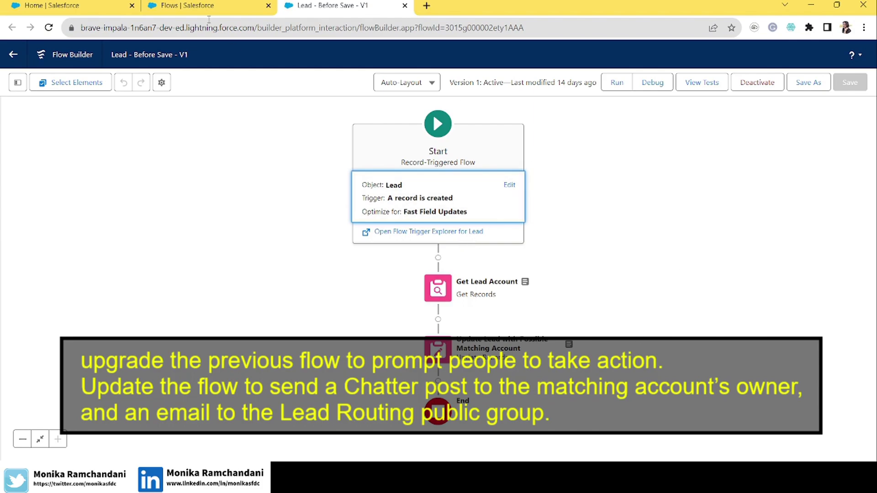
# Return to Setup, find Public Groups and open the Lead Routing group to review its details
pyautogui.click(203, 3)
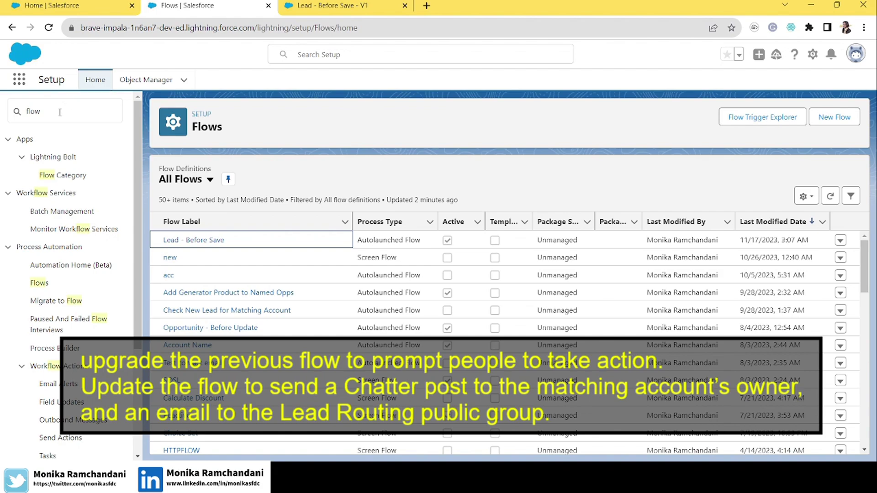
pyautogui.press('BackSpace')
pyautogui.press('BackSpace')
pyautogui.press('BackSpace')
pyautogui.press('BackSpace')
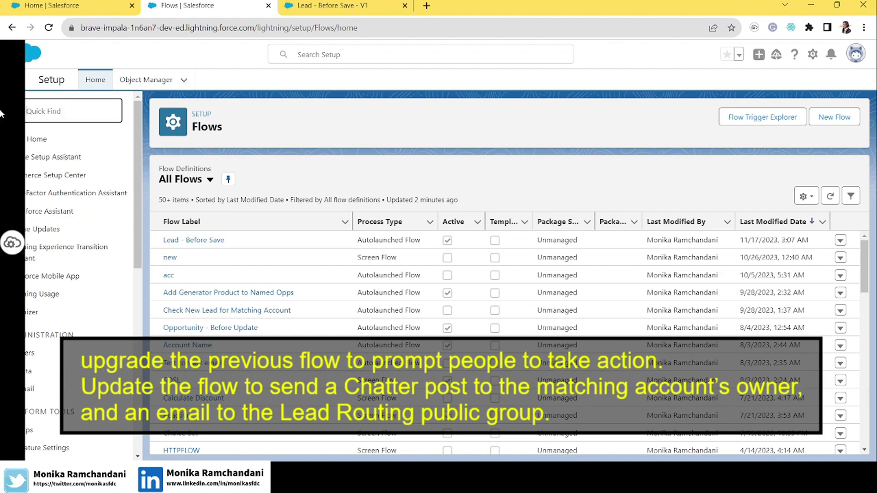
pyautogui.write('publi')
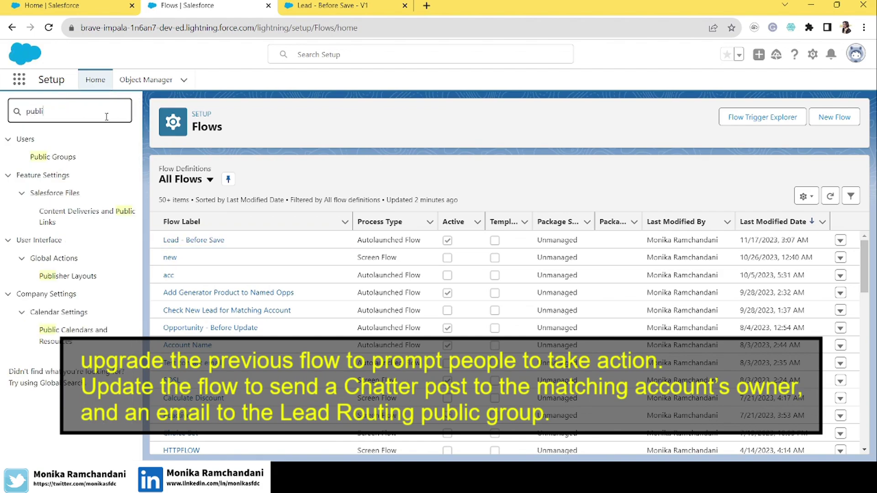
pyautogui.click(63, 157)
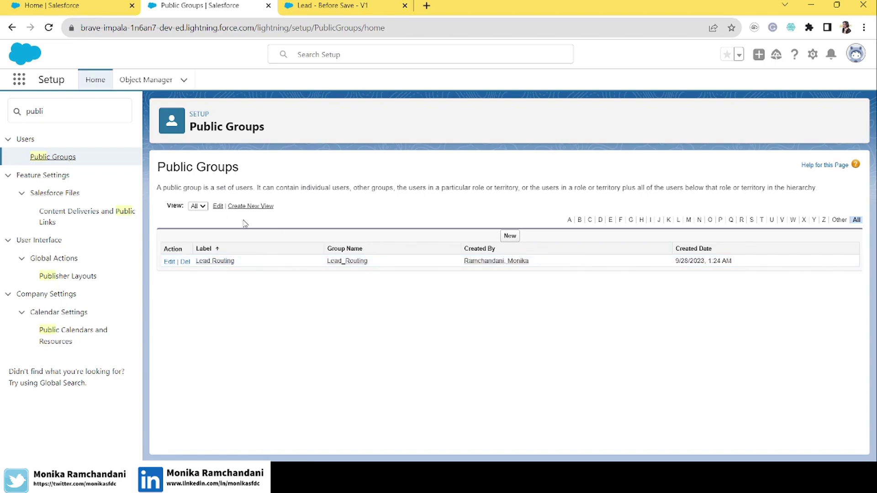
pyautogui.click(215, 262)
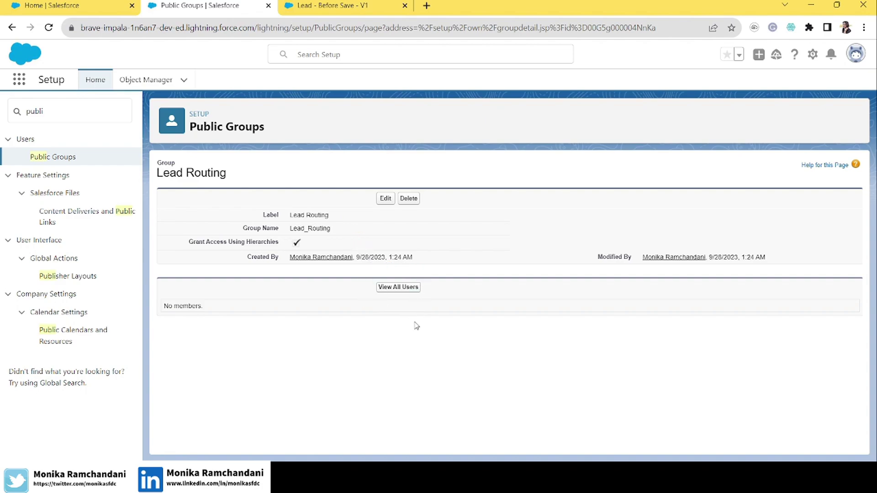
# Find Classic Email Templates in Setup and start a new template of type Text
pyautogui.doubleClick(34, 111)
pyautogui.write('em')
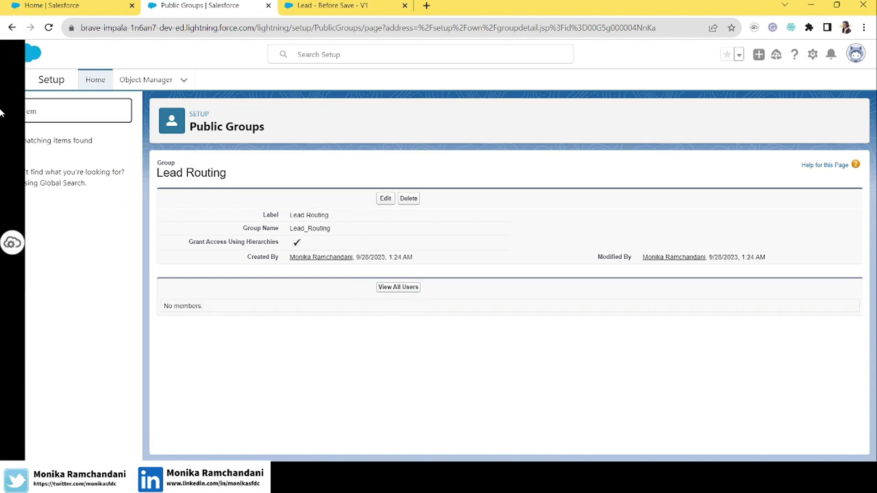
pyautogui.write('ail tem')
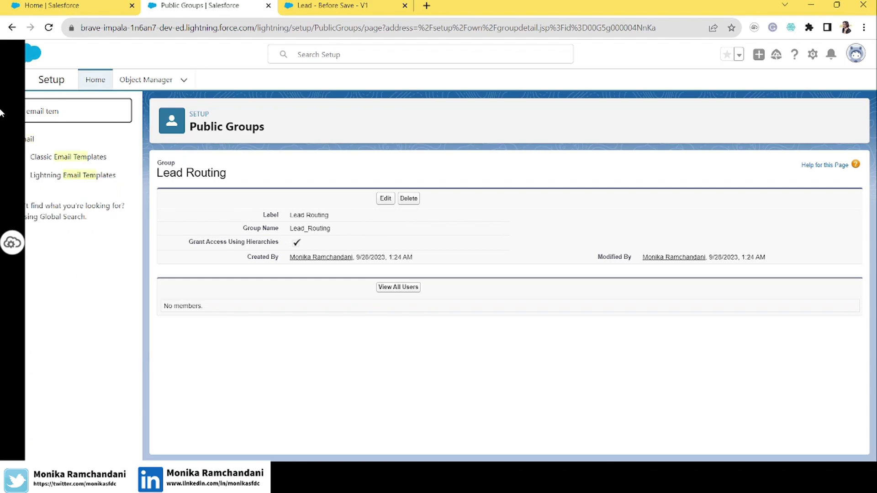
pyautogui.click(77, 158)
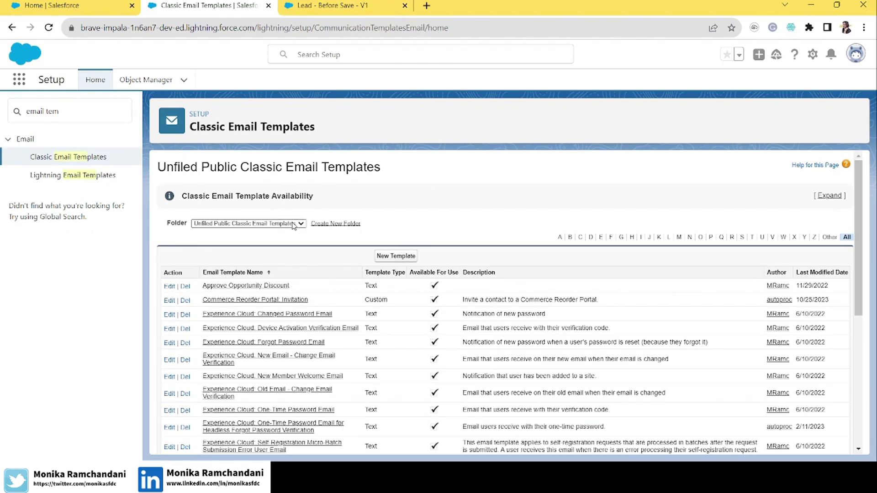
pyautogui.click(396, 257)
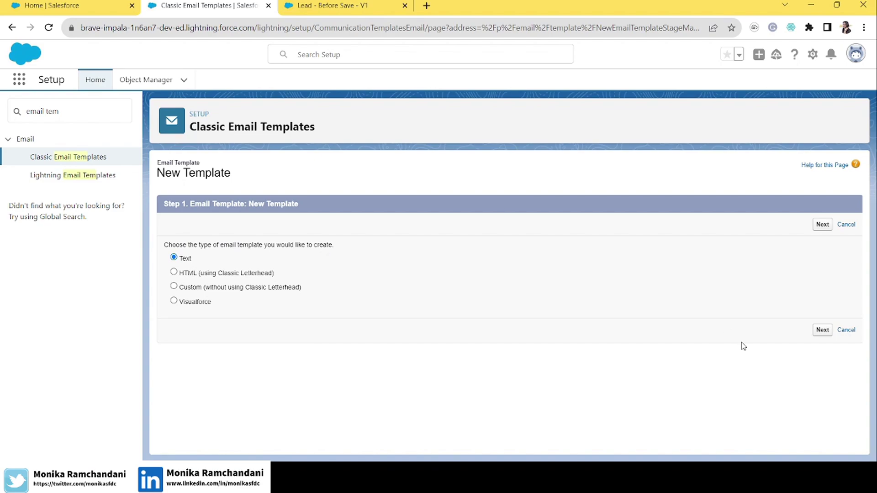
pyautogui.click(826, 331)
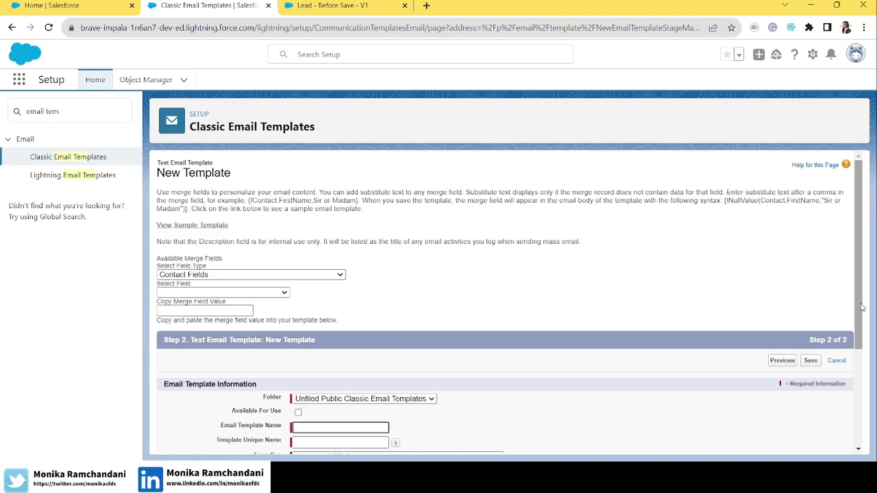
# Make the email template available for use and name it "Notify Lead Routing Group"
pyautogui.moveTo(861, 309); pyautogui.dragTo(843, 281)
pyautogui.scroll(-3, 842, 281)
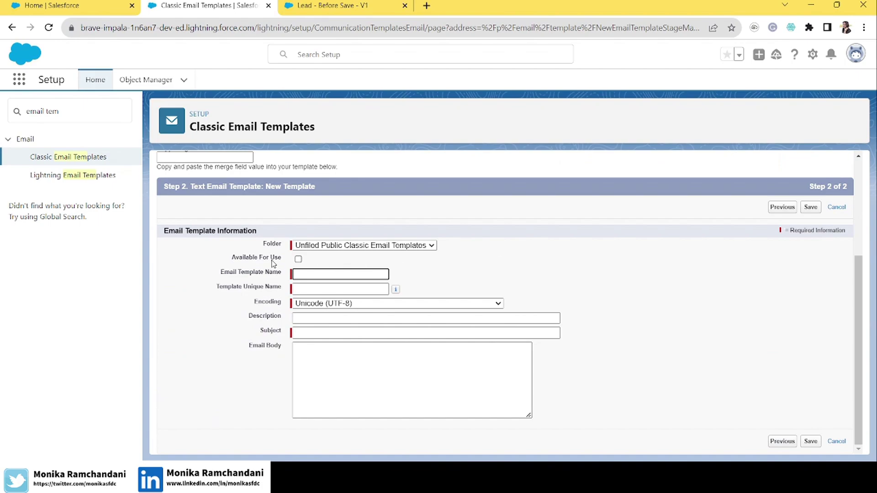
pyautogui.click(298, 260)
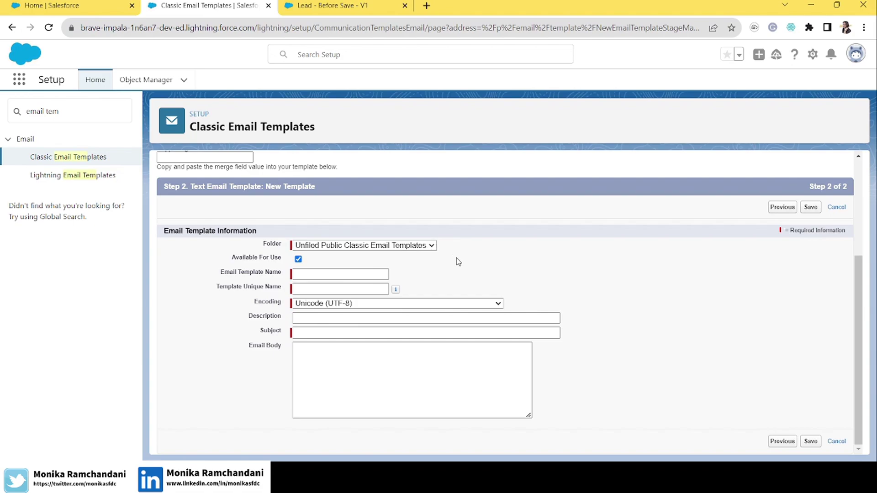
pyautogui.click(371, 274)
pyautogui.write('Nofity')
pyautogui.press('BackSpace')
pyautogui.press('BackSpace')
pyautogui.press('BackSpace')
pyautogui.press('BackSpace')
pyautogui.press('BackSpace')
pyautogui.write('tify Lead')
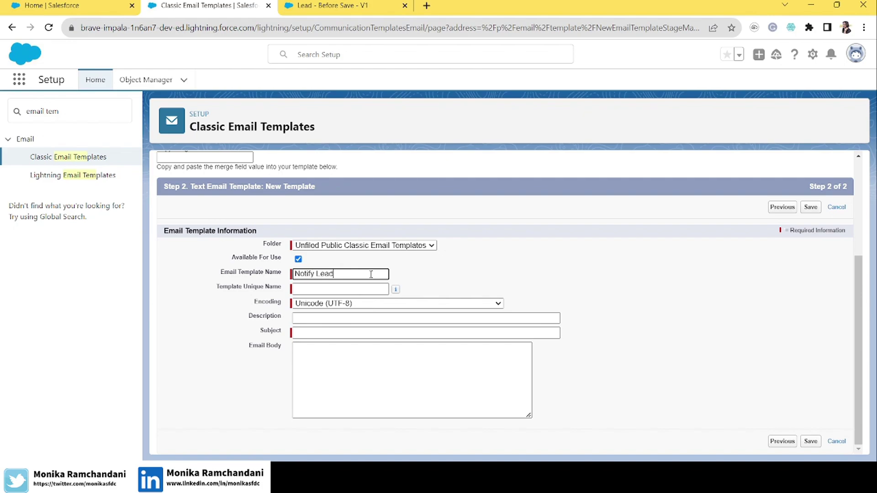
pyautogui.write(' Routing Group')
pyautogui.press('Tab')
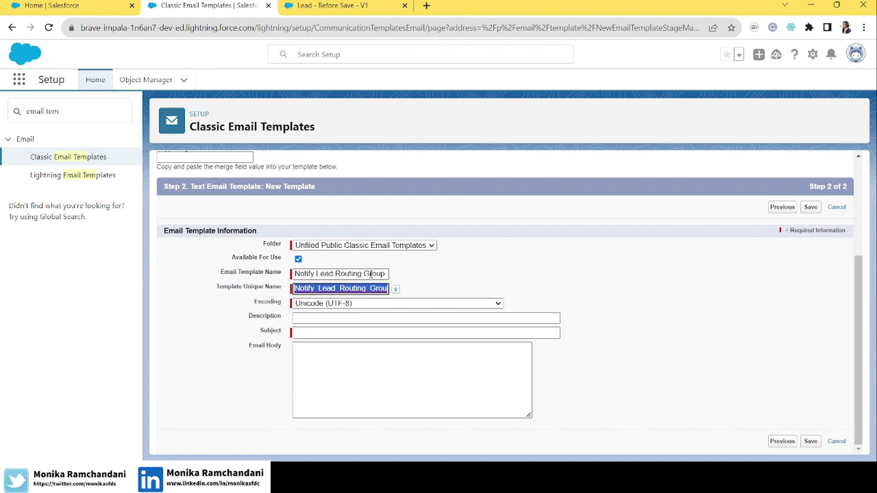
# Set the email template's subject to "Lead has a existing matching account"
pyautogui.click(322, 333)
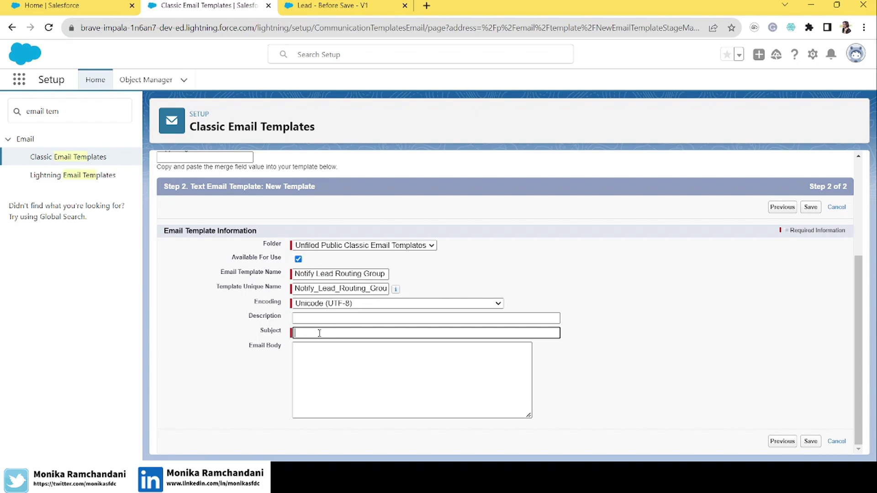
pyautogui.write('Lead has a ')
pyautogui.write('new')
pyautogui.press('BackSpace')
pyautogui.press('BackSpace')
pyautogui.press('BackSpace')
pyautogui.press('BackSpace')
pyautogui.write('existing matching account')
pyautogui.press('Tab')
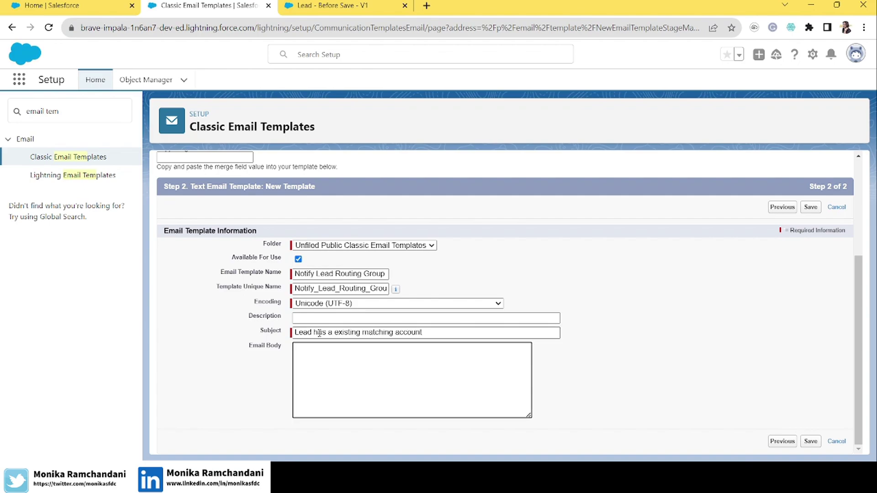
# Enter the email body "This is to inform that the lead already has a matching account." and save the template
pyautogui.write('This is to inform that the lead al')
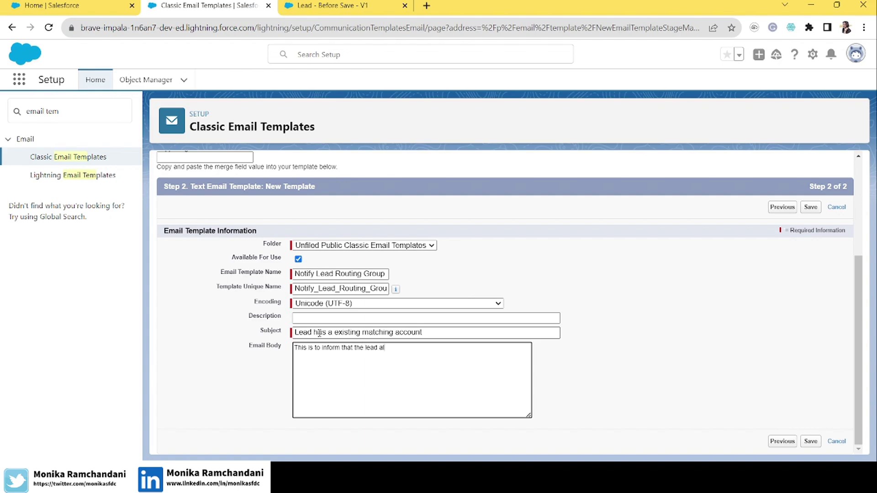
pyautogui.write('ready has a matching account')
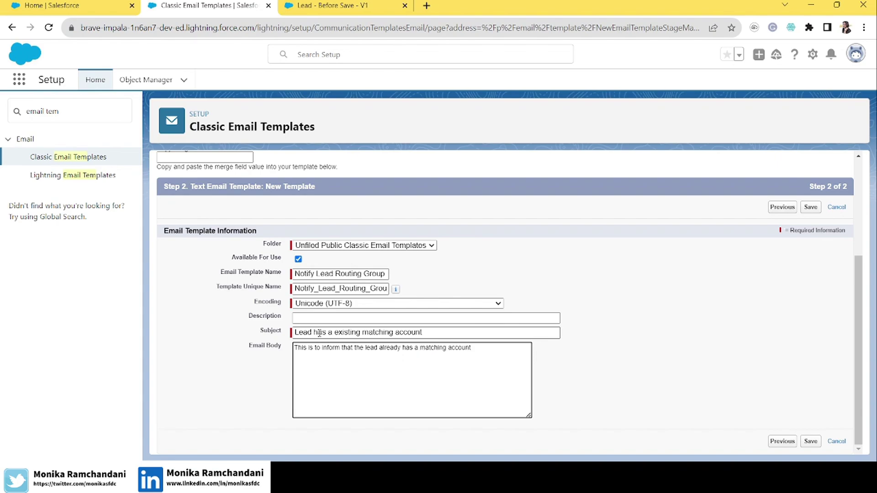
pyautogui.write('.')
pyautogui.click(812, 444)
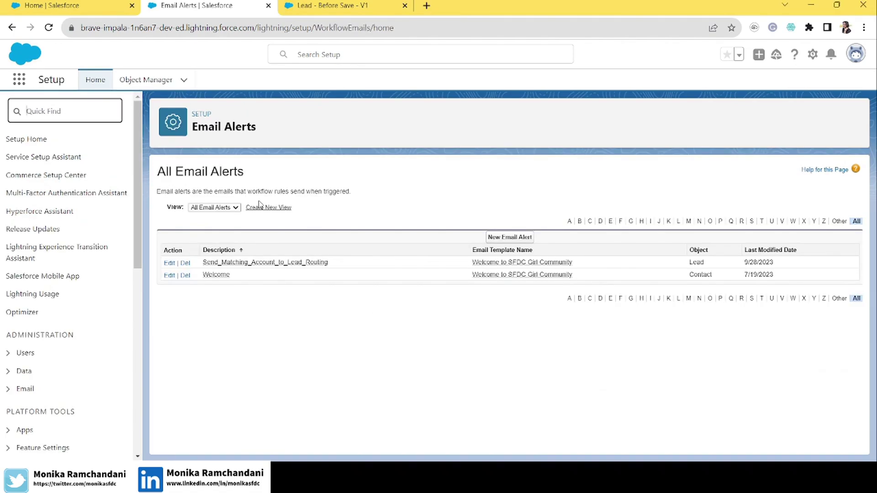
# Start a new email alert in Setup with the description "Send Email to Lead Routing Group" and the object Lead
pyautogui.write('email al')
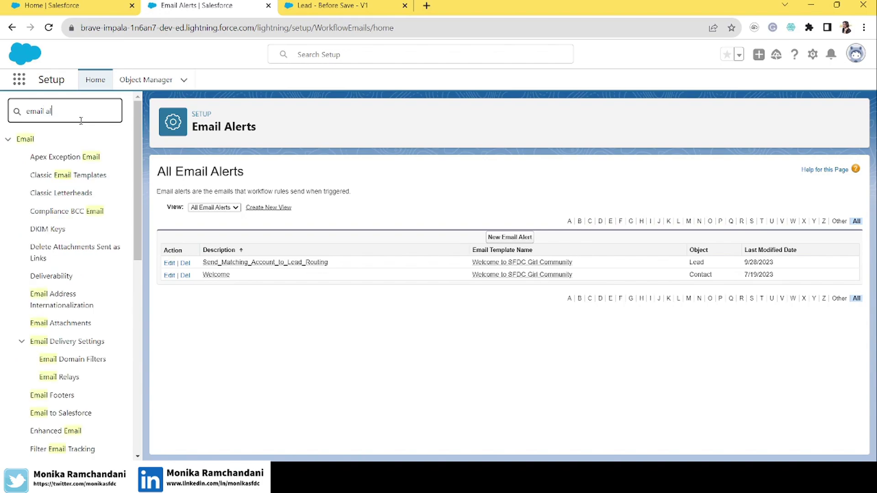
pyautogui.click(58, 179)
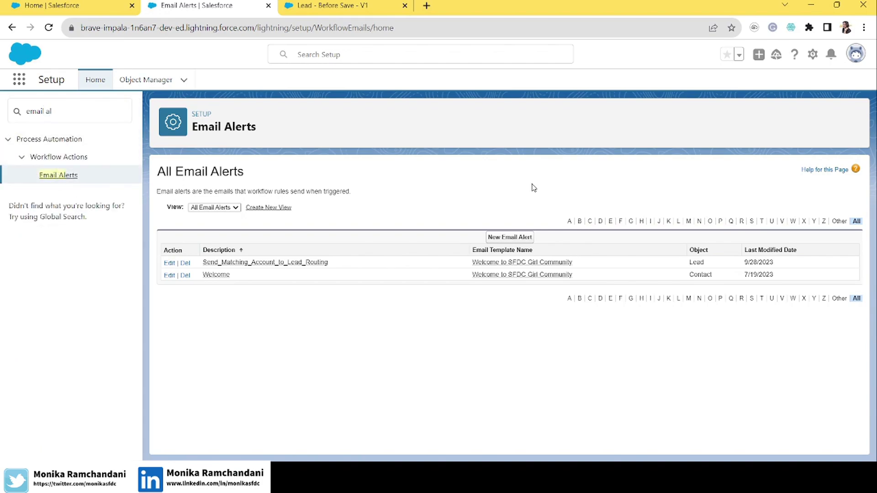
pyautogui.click(509, 237)
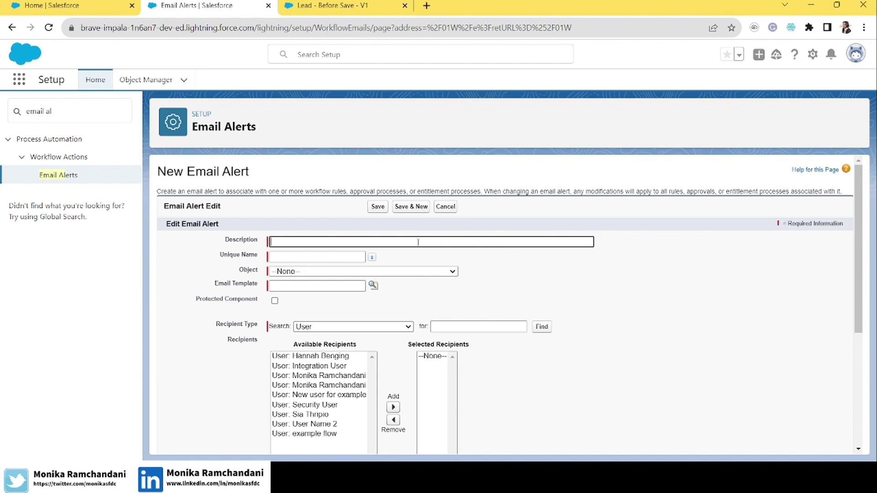
pyautogui.write('Send Email to Load Routing Gr')
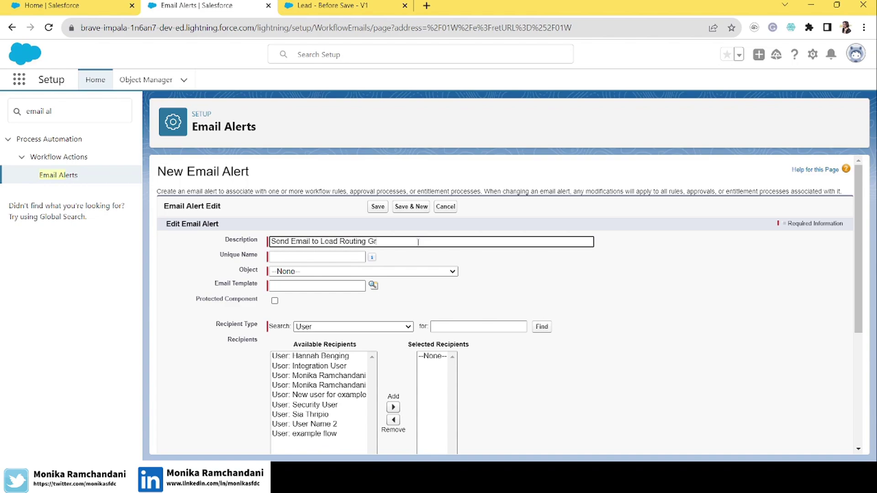
pyautogui.write('oup')
pyautogui.press('Tab')
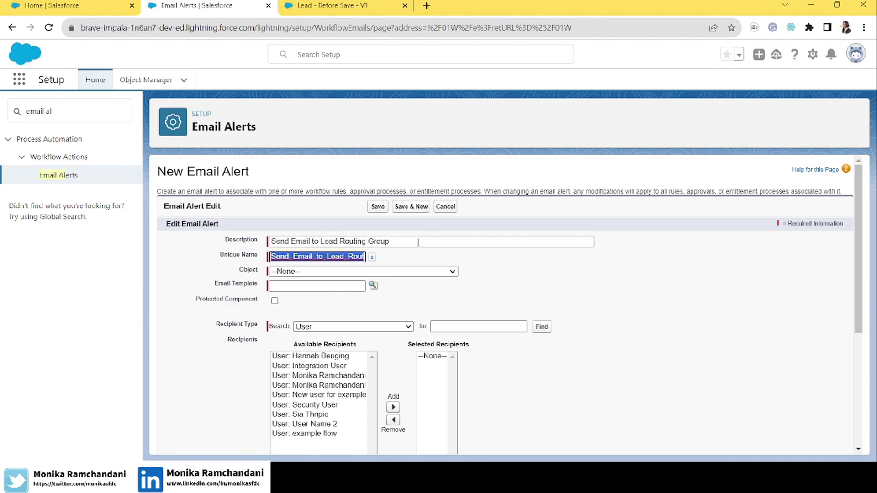
pyautogui.click(320, 265)
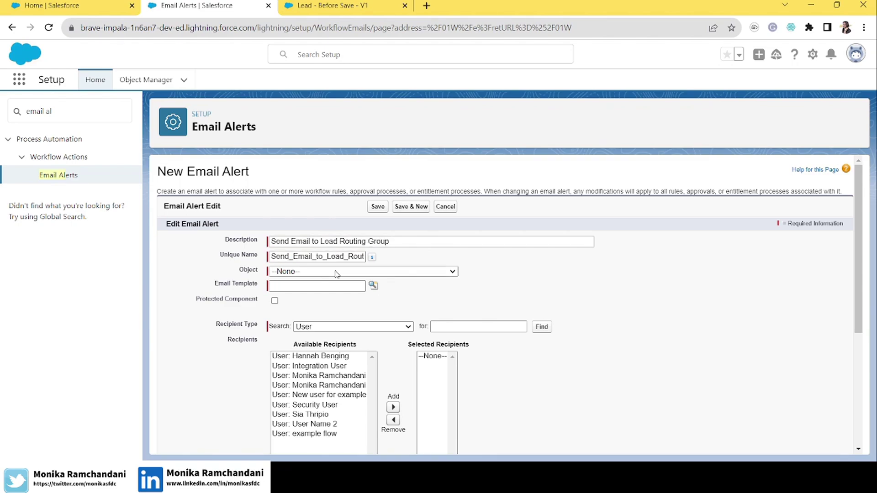
pyautogui.press('l')
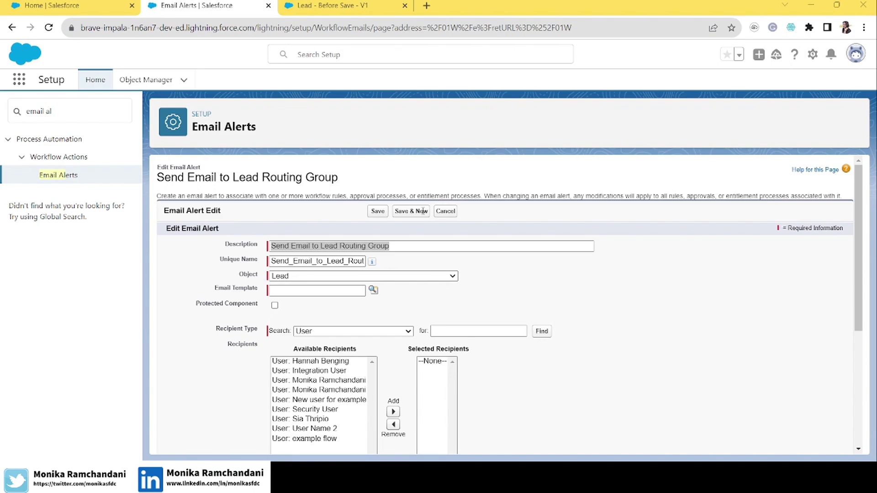
# Assign the Notify Lead Routing Group template, add the Lead Routing public group as recipient, and save the email alert
pyautogui.click(326, 257)
pyautogui.click(322, 364)
pyautogui.scroll(-1, 324, 365)
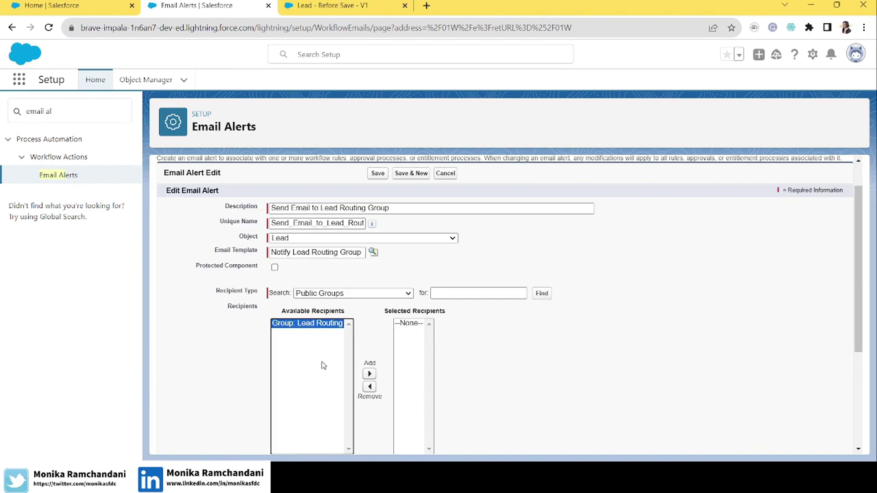
pyautogui.click(370, 373)
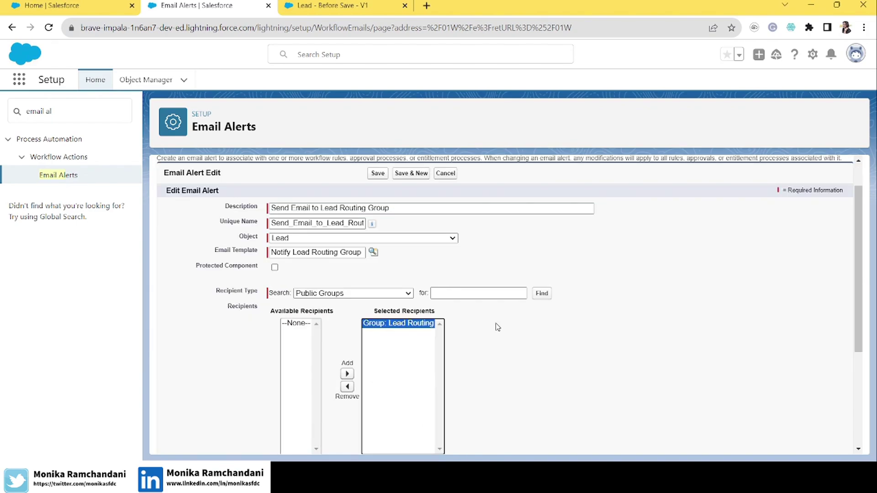
pyautogui.scroll(-4, 858, 411)
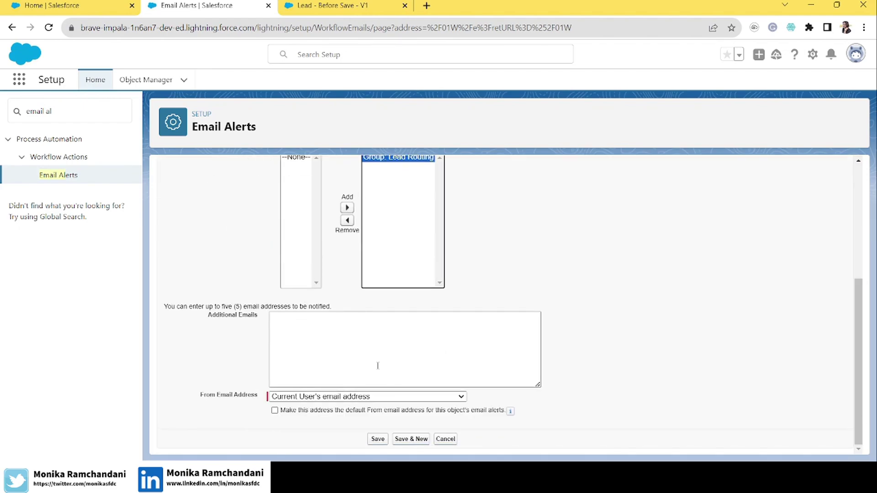
pyautogui.click(315, 405)
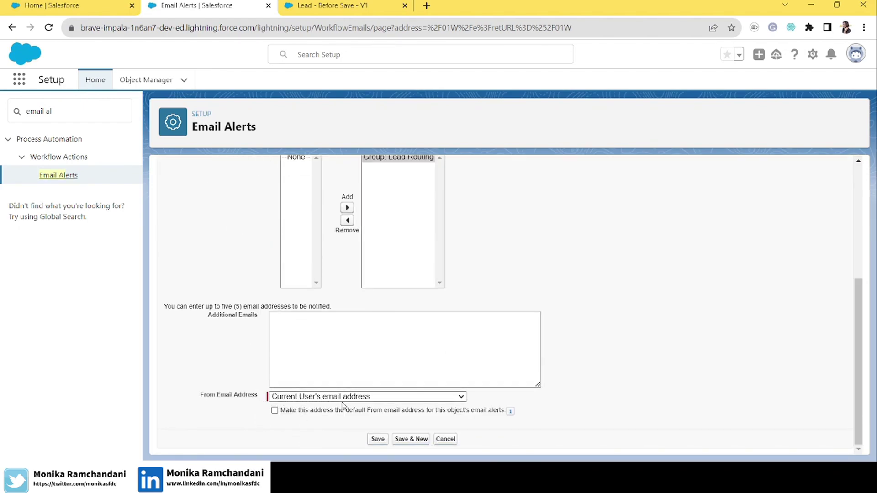
pyautogui.click(377, 440)
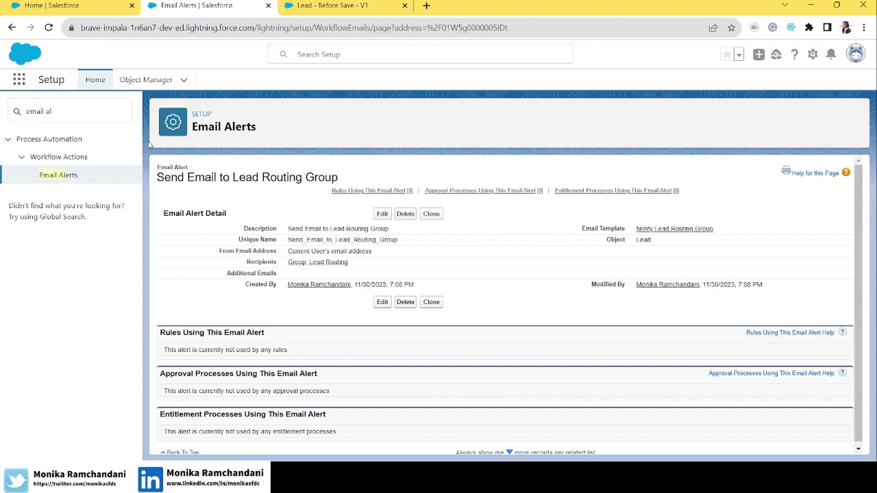
# Switch to the Lead - Before Save flow and optimize its record trigger for Actions and Related Records
pyautogui.click(371, 3)
pyautogui.click(672, 66)
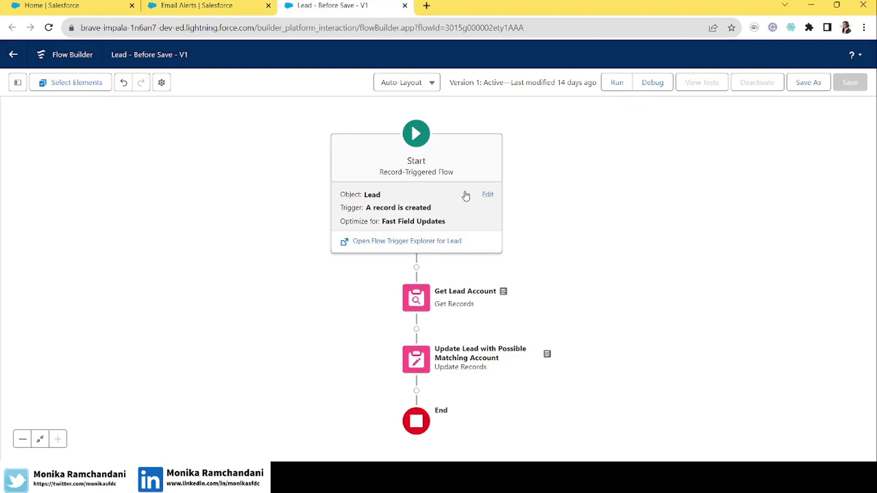
pyautogui.click(487, 195)
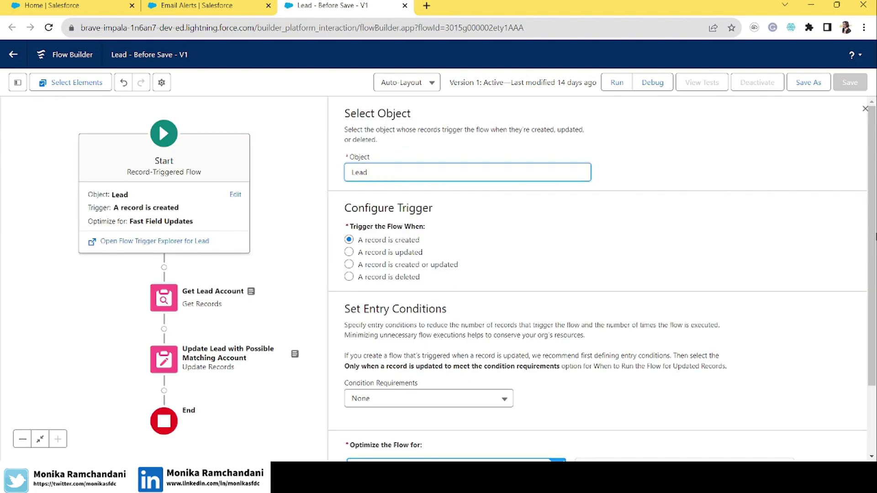
pyautogui.scroll(-2, 594, 297)
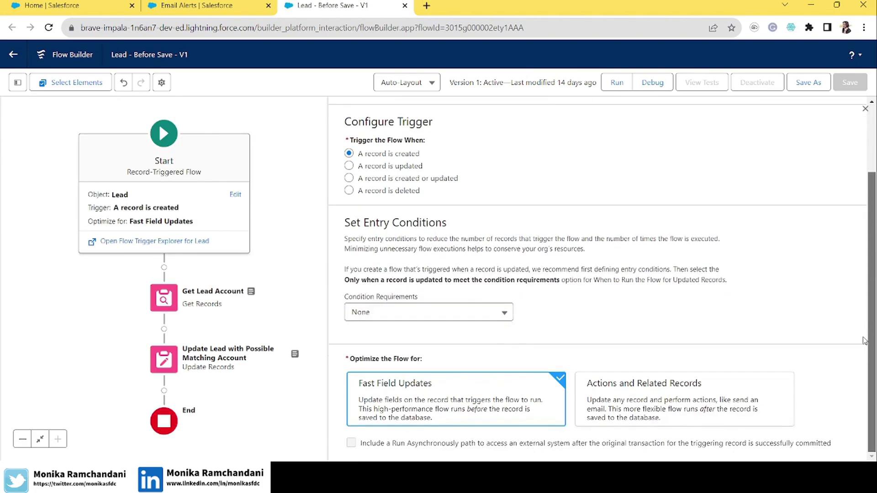
pyautogui.click(682, 409)
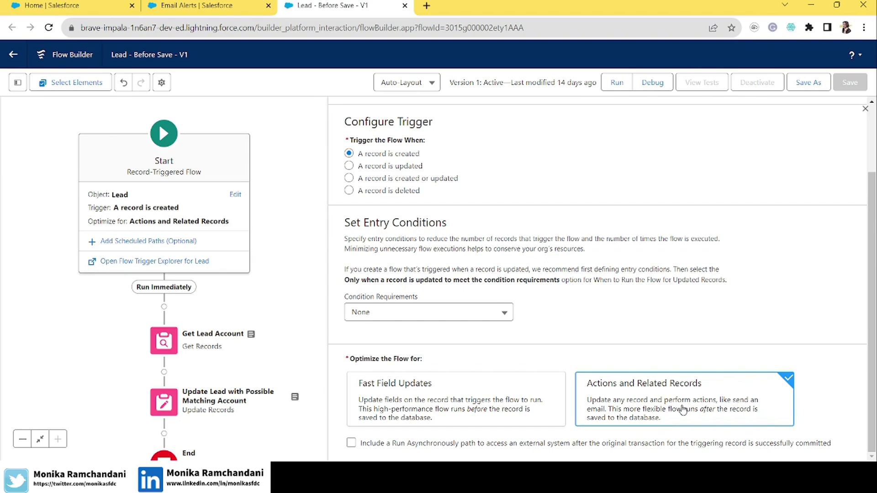
pyautogui.click(866, 111)
# Start a new Text Template resource in the flow with the API name ChatterMessage
pyautogui.moveTo(348, 354); pyautogui.dragTo(538, 276)
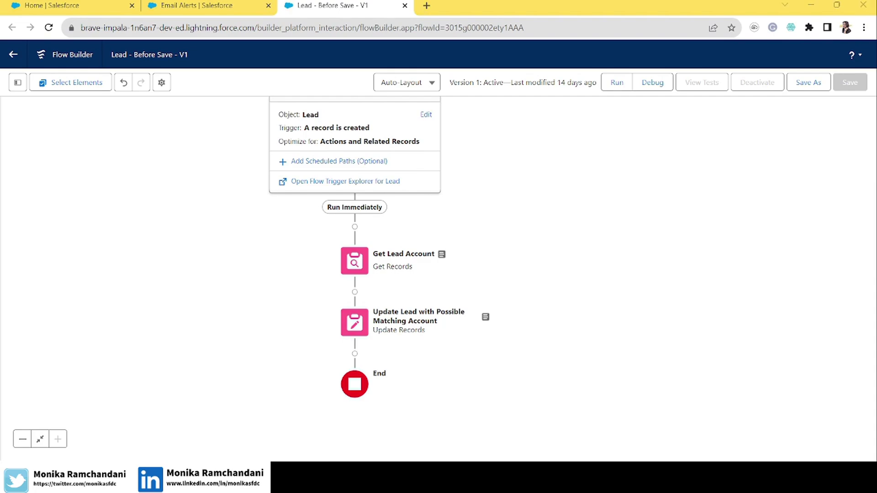
pyautogui.click(17, 82)
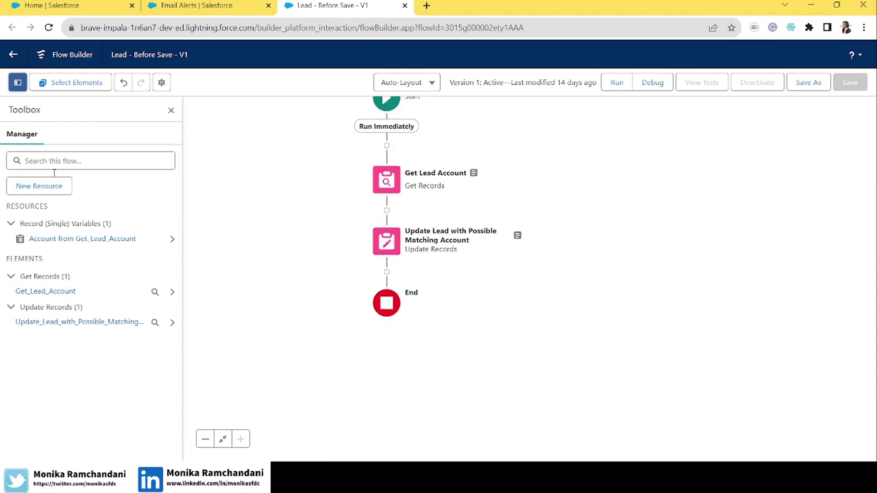
pyautogui.click(42, 187)
pyautogui.click(244, 207)
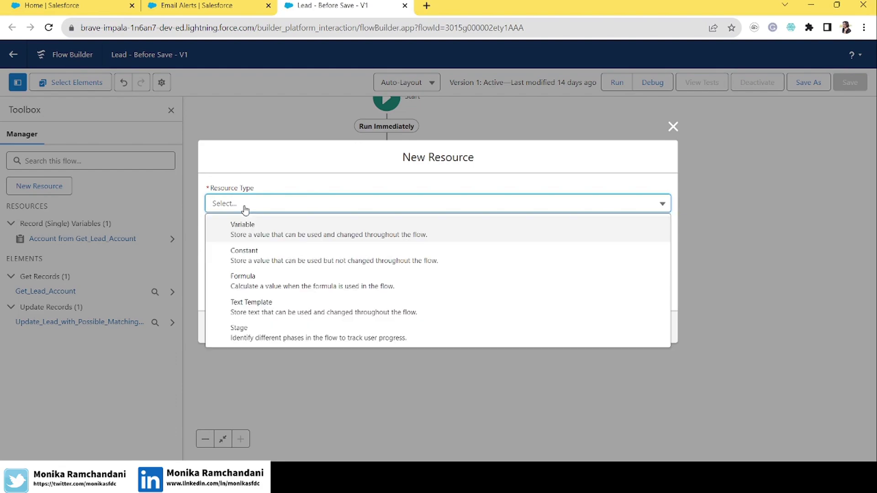
pyautogui.click(259, 323)
pyautogui.write('ChatterMessage')
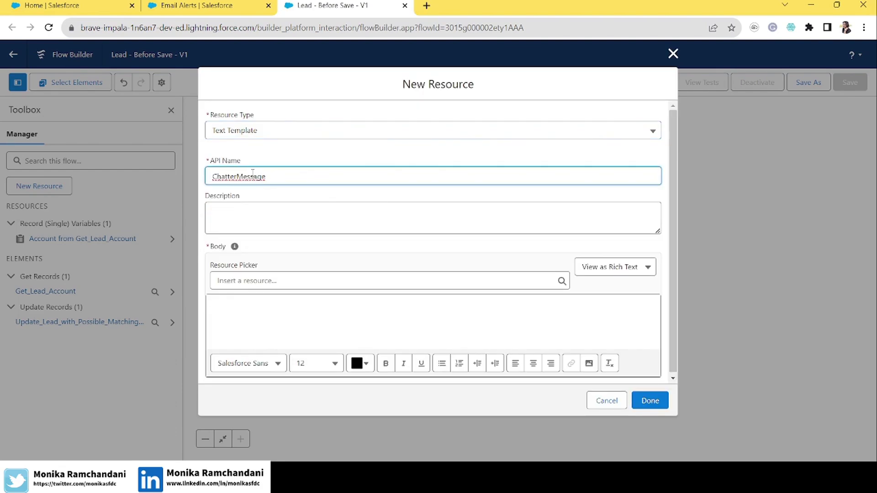
pyautogui.click(260, 217)
# Enter the matching account's owner ID as a mention in the template body: @[{!Get_Lead_Account.OwnerId}]
pyautogui.click(343, 313)
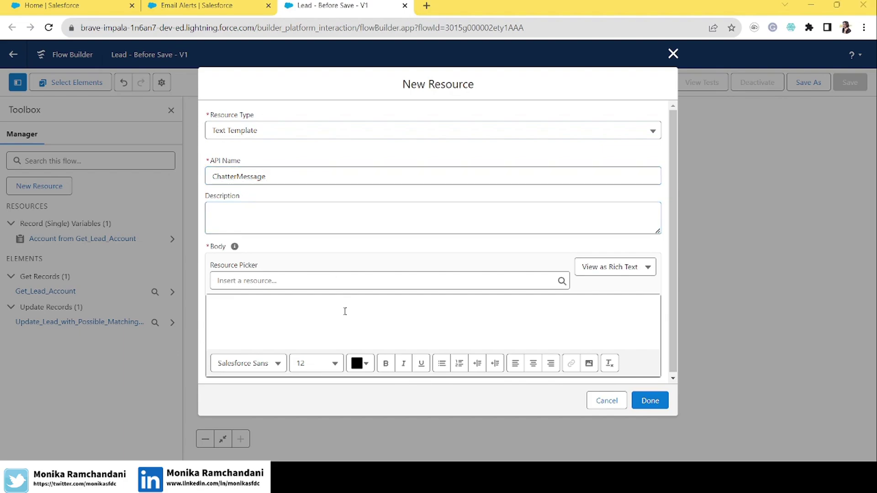
pyautogui.click(328, 314)
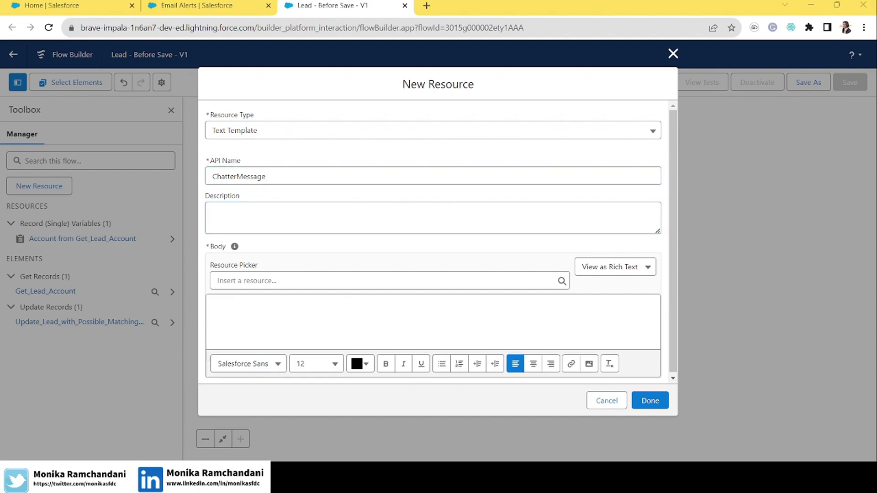
pyautogui.click(493, 299)
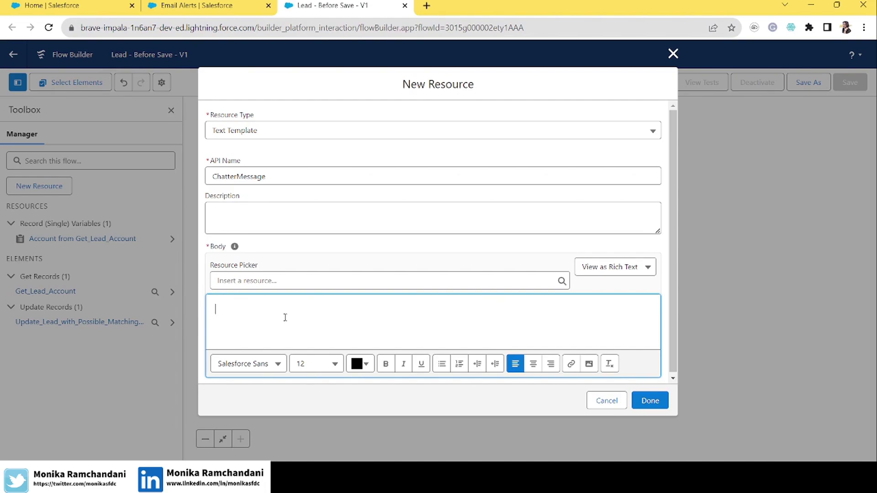
pyautogui.click(260, 282)
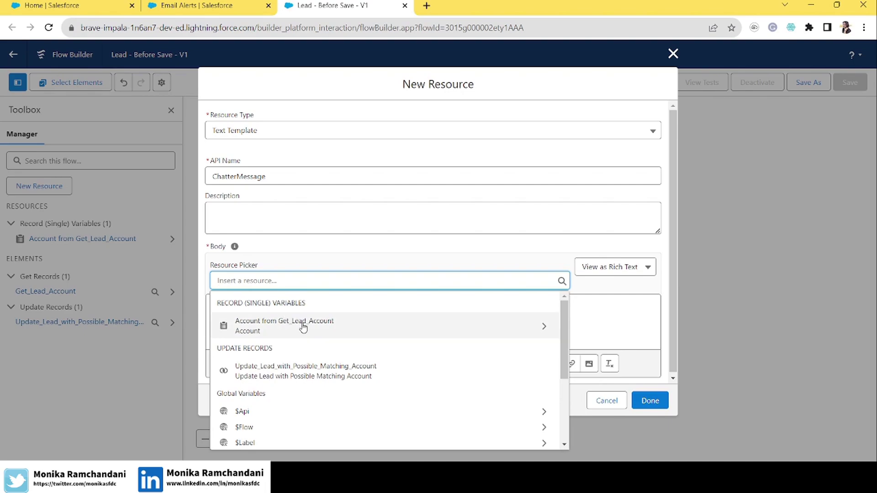
pyautogui.click(304, 327)
pyautogui.write('owner')
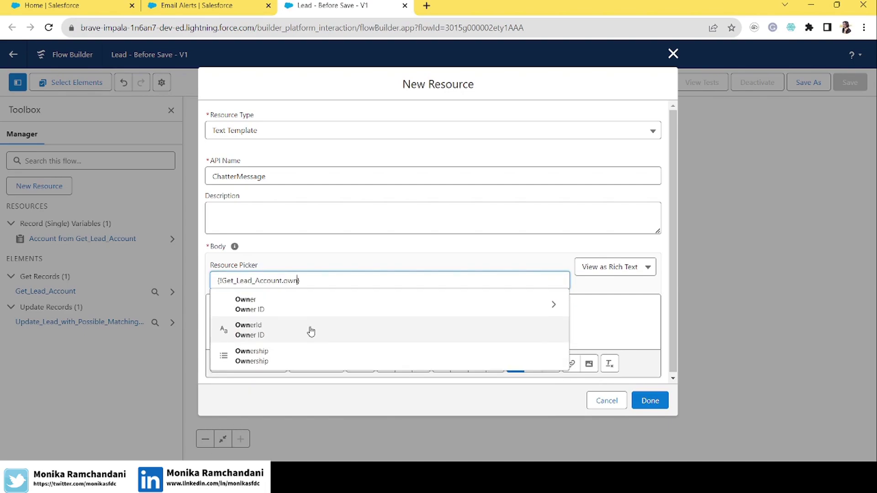
pyautogui.click(256, 331)
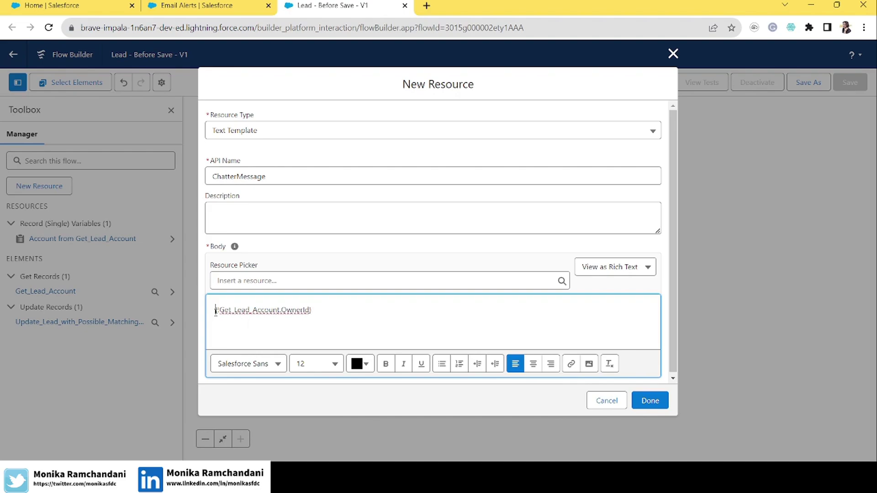
pyautogui.write('[')
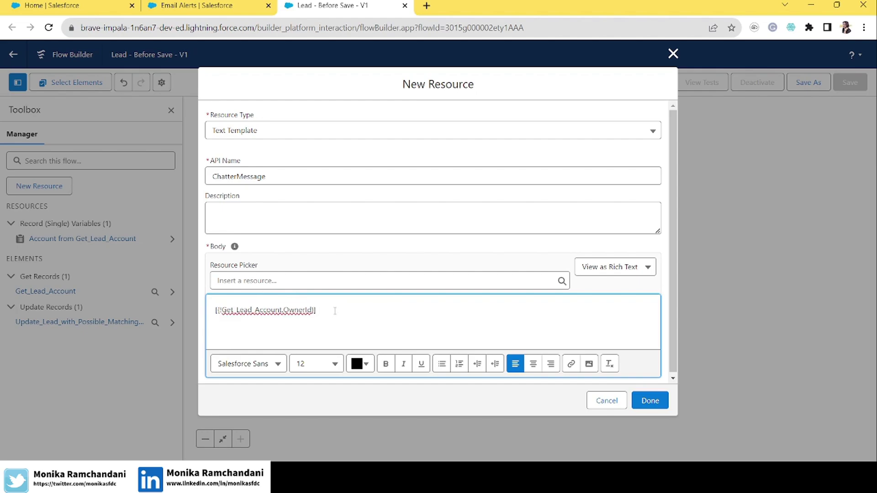
pyautogui.write('@')
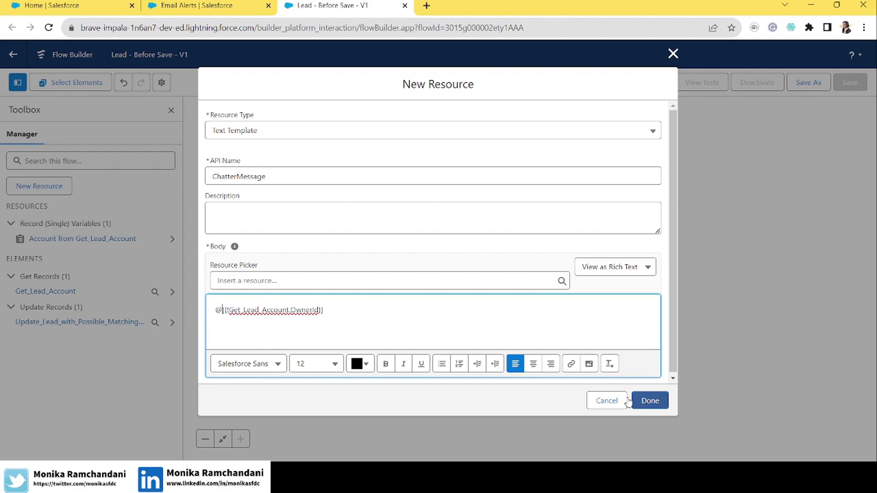
# Make the owner mention in the template body bold and save the ChatterMessage resource
pyautogui.moveTo(333, 311); pyautogui.dragTo(206, 326)
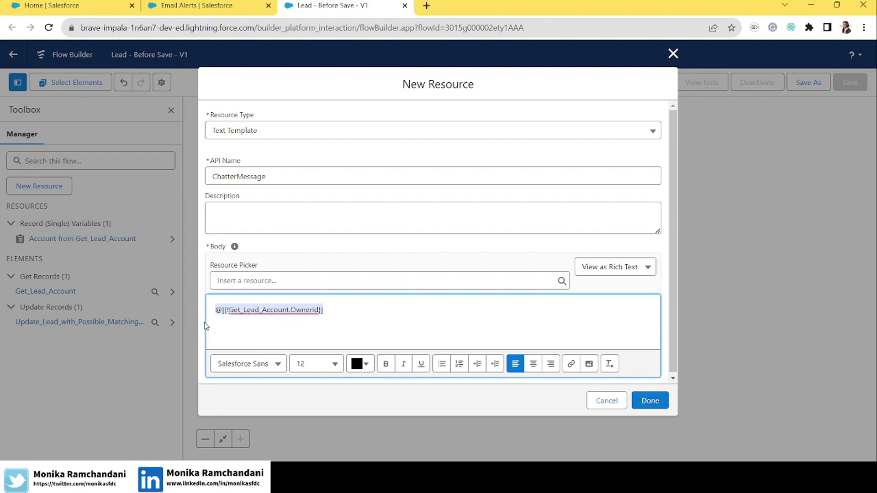
pyautogui.click(385, 364)
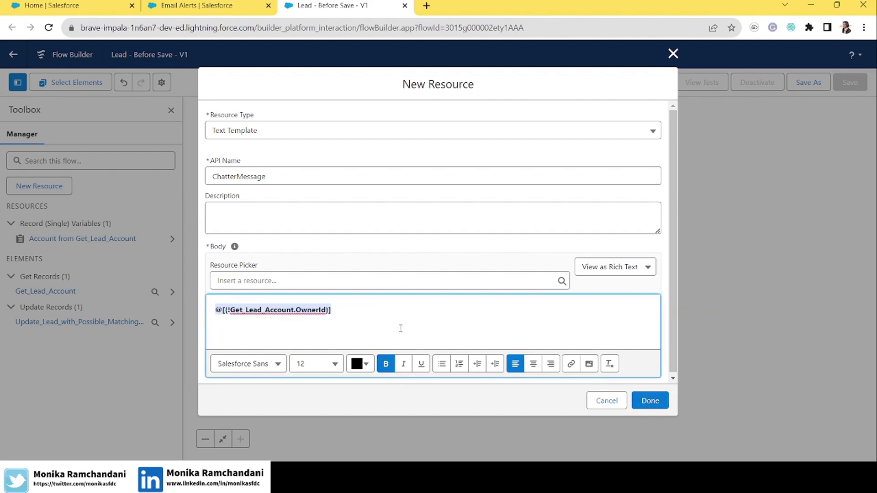
pyautogui.click(653, 402)
# Review the Get Lead Account element's settings and the ChatterMessage template's body without changing them
pyautogui.scroll(2, 597, 221)
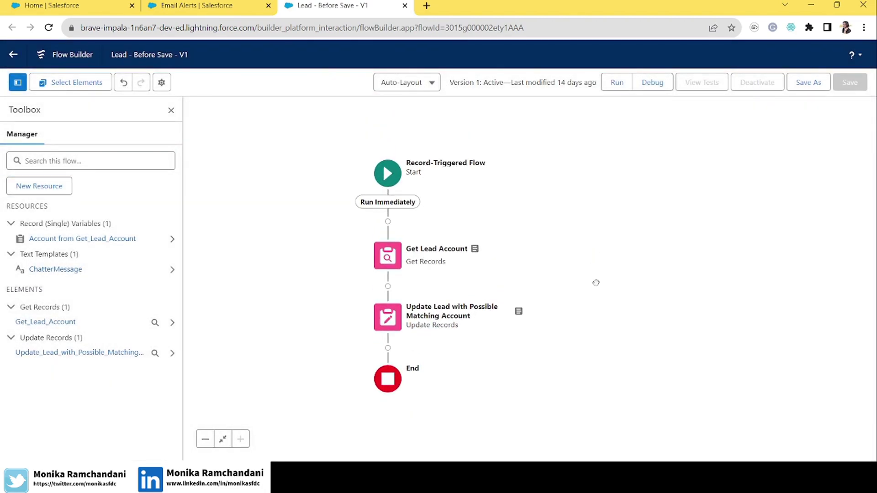
pyautogui.doubleClick(377, 254)
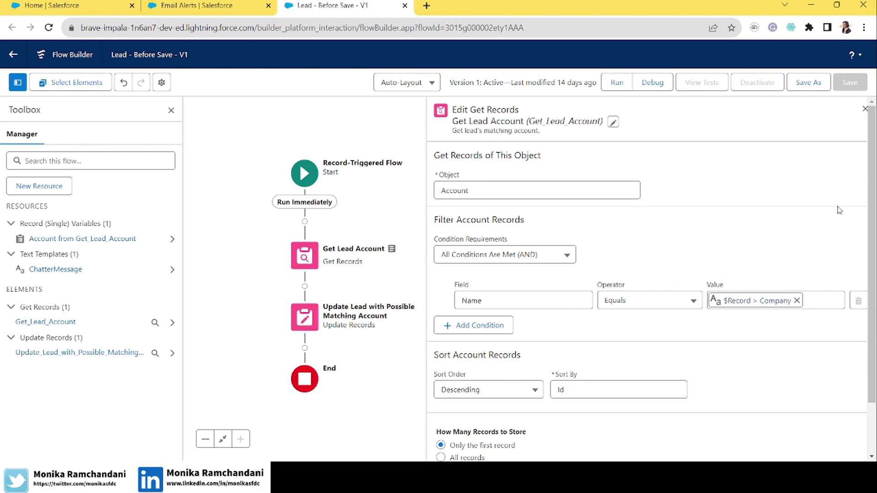
pyautogui.click(865, 109)
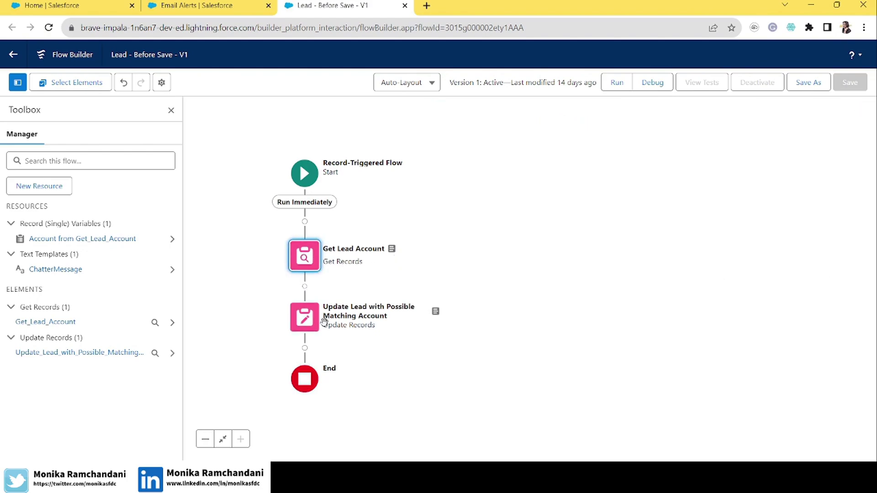
pyautogui.click(56, 269)
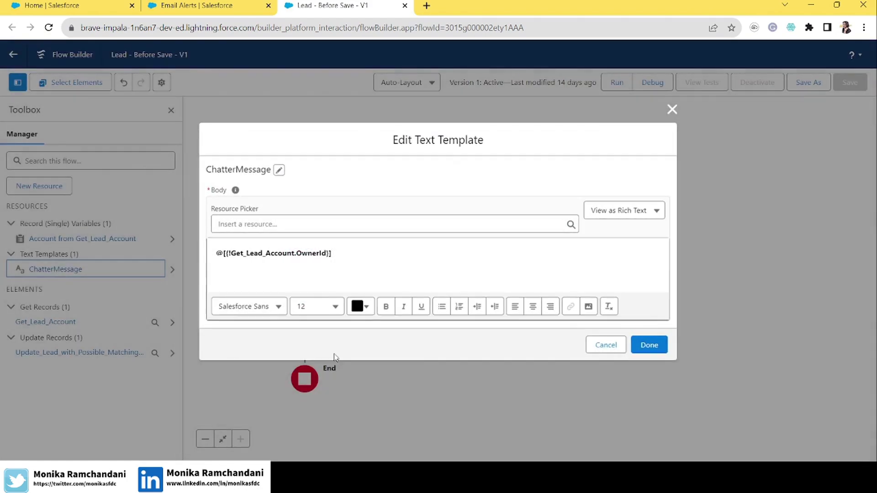
pyautogui.moveTo(342, 256); pyautogui.dragTo(210, 251)
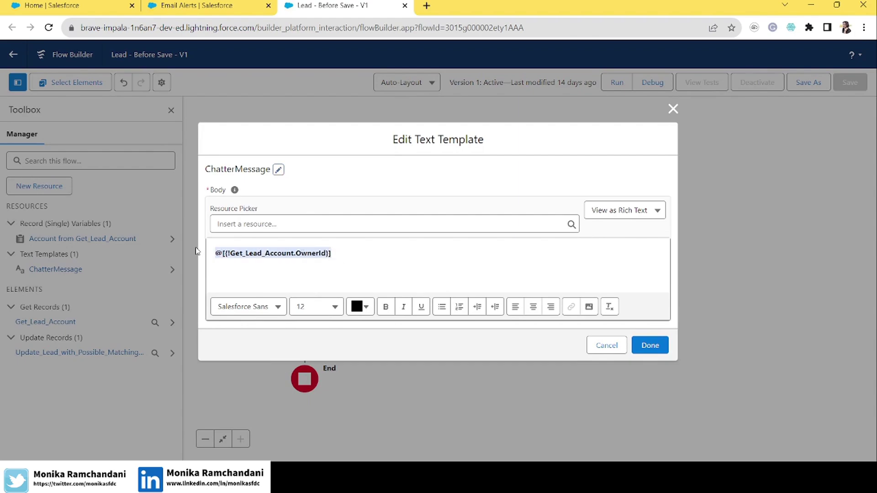
pyautogui.click(675, 110)
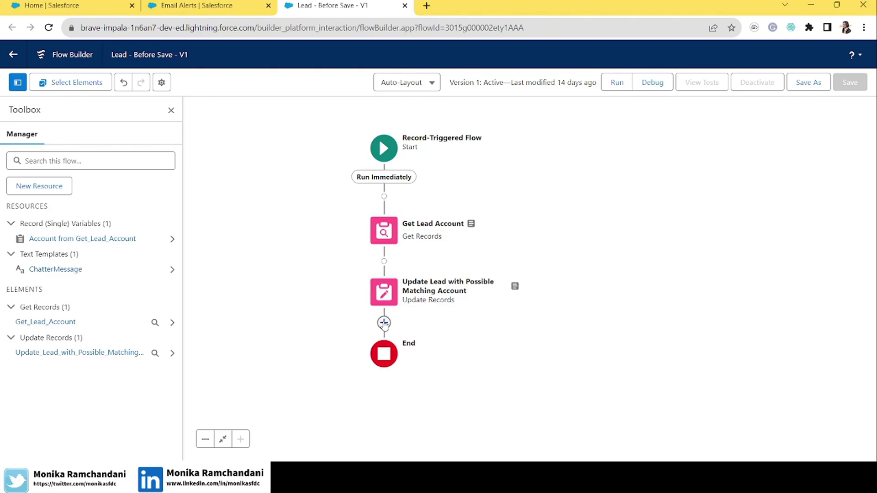
# Add a Post to Chatter action after the Update Lead with Possible Matching Account element
pyautogui.click(384, 323)
pyautogui.write('ac')
pyautogui.click(353, 395)
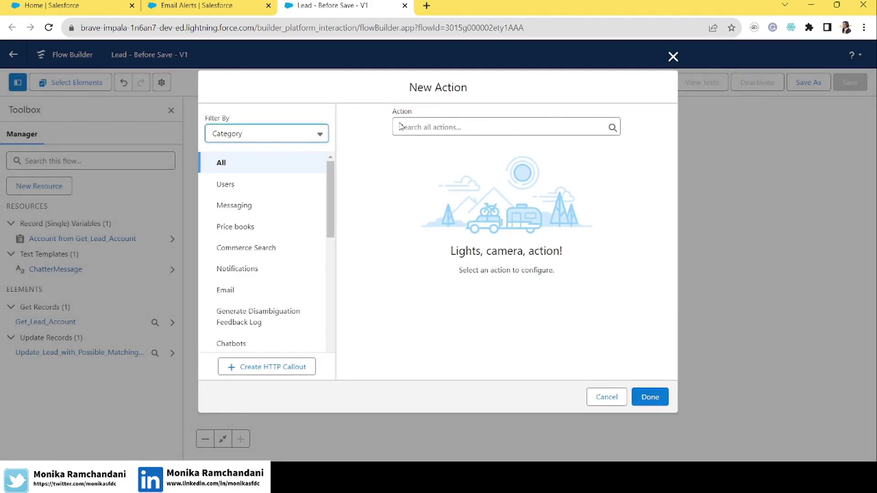
pyautogui.click(401, 126)
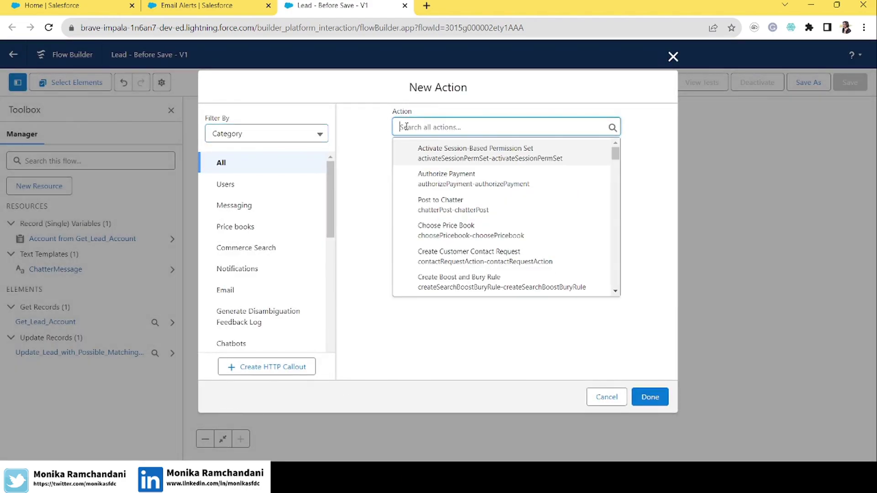
pyautogui.write('post')
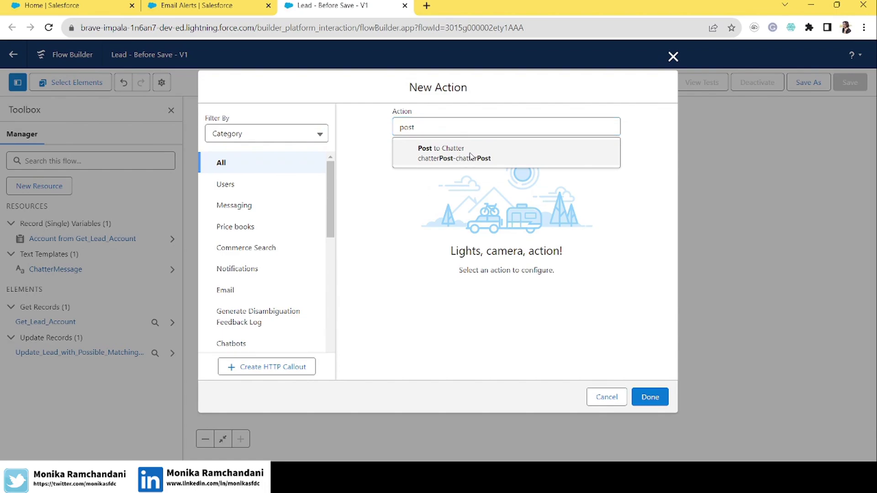
pyautogui.click(461, 157)
# Label the action "Chatter Post to Account Owner" and describe it as "This will send a chatter post to account owner about the matching lead."
pyautogui.click(379, 201)
pyautogui.write('Chatter Post to Account Owner')
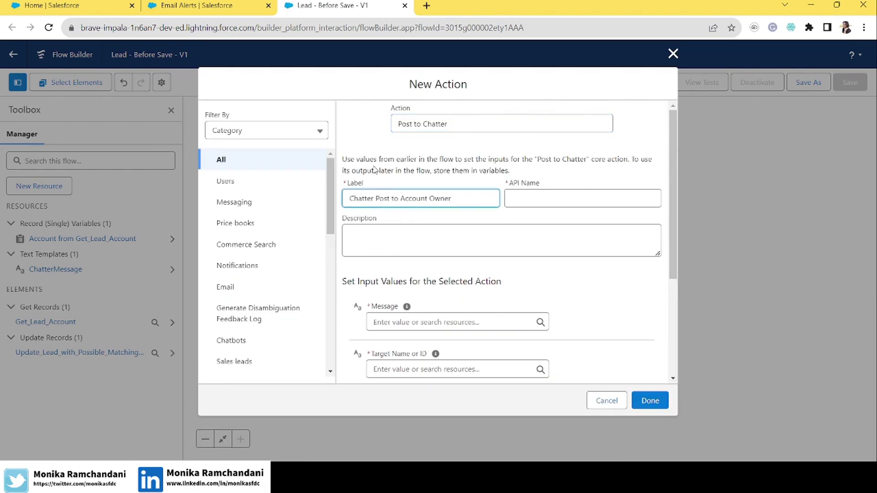
pyautogui.press('Tab')
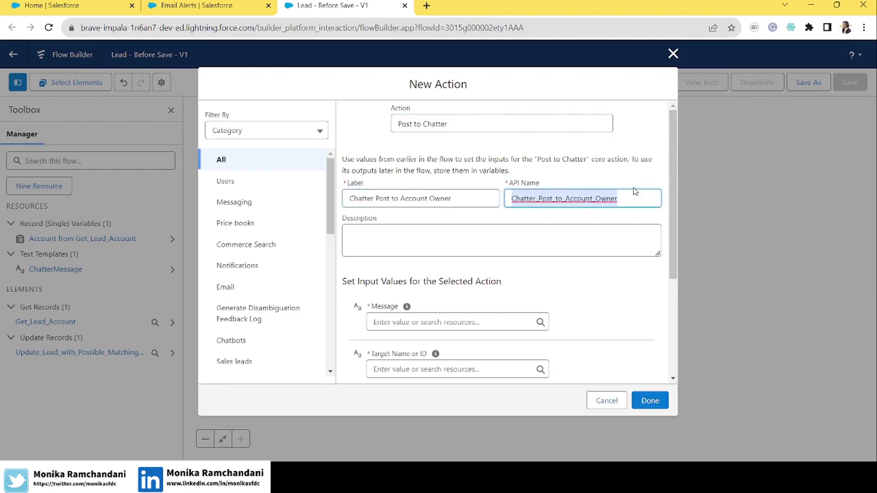
pyautogui.click(498, 235)
pyautogui.write('This will ')
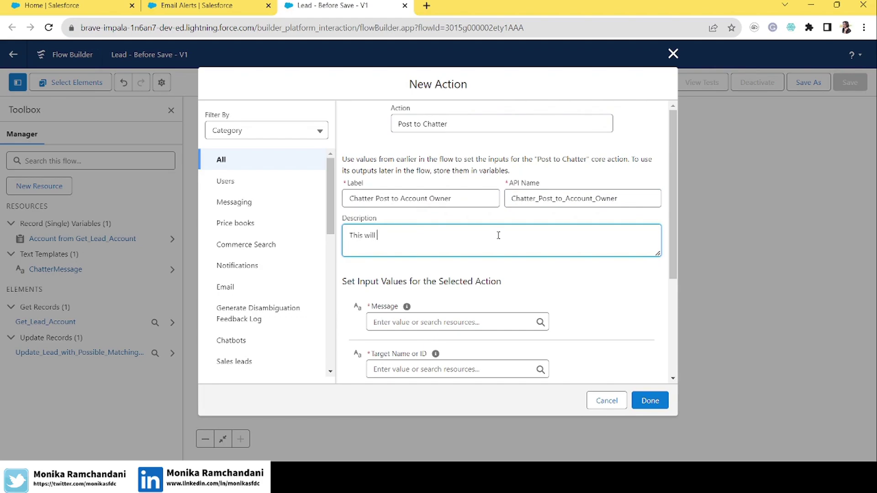
pyautogui.write('send a chatter post to accoutnt owner')
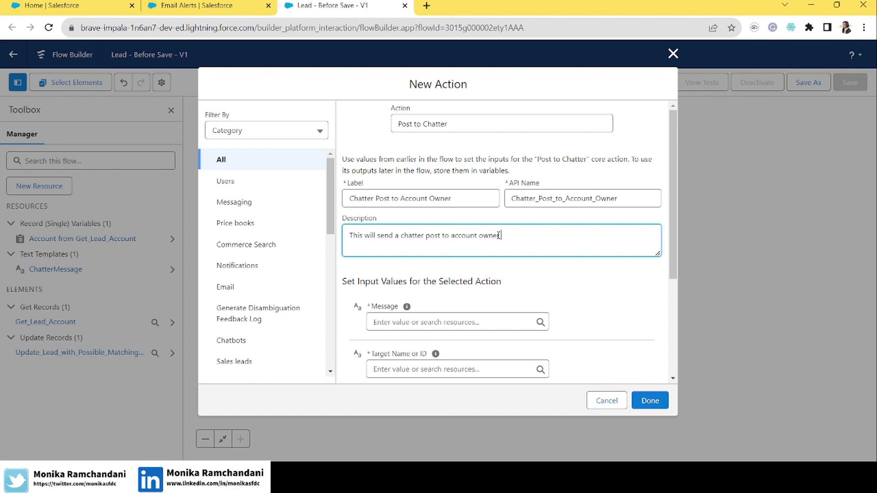
pyautogui.write(' about the matching lead.')
# Set the Chatter action's message to the ChatterMessage text template
pyautogui.click(437, 322)
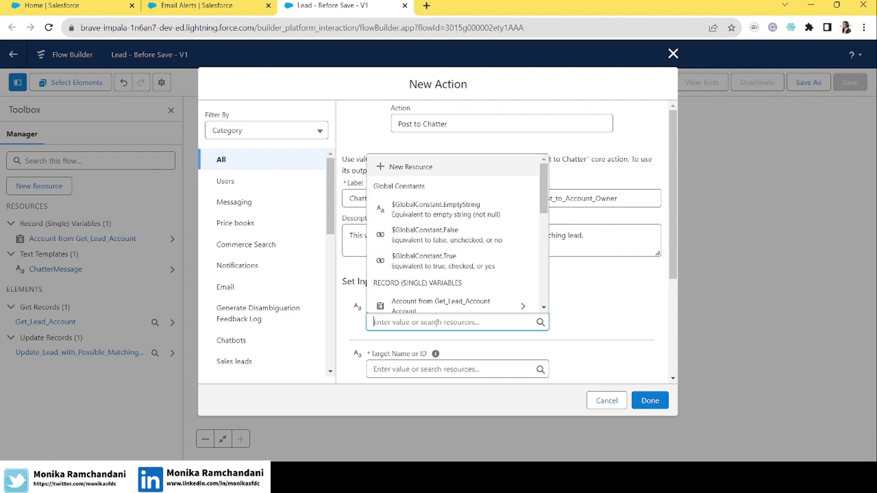
pyautogui.write('chatt')
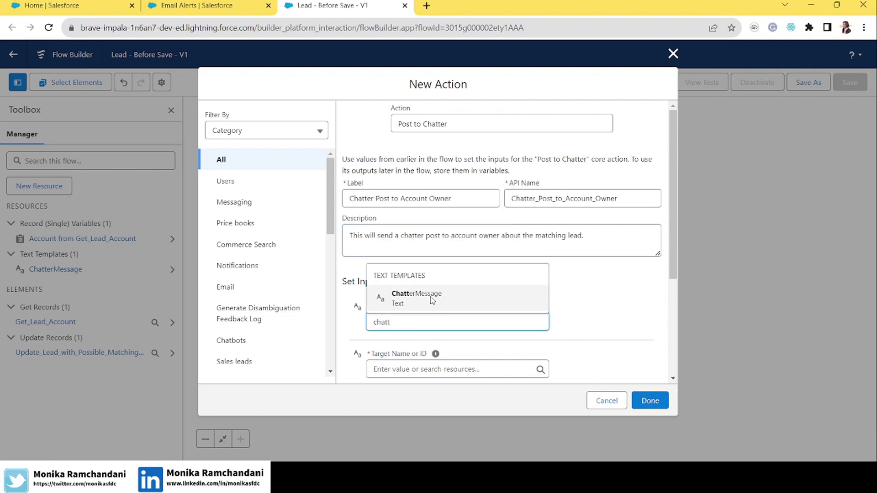
pyautogui.click(417, 286)
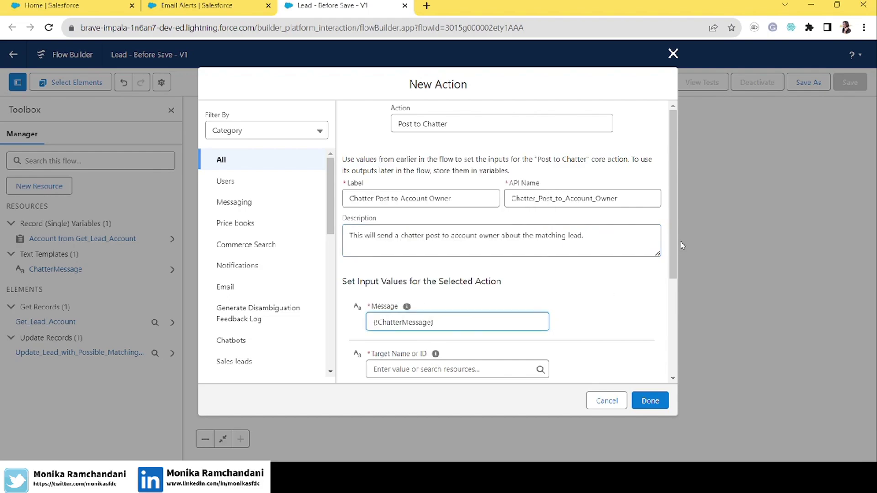
pyautogui.moveTo(673, 261); pyautogui.dragTo(683, 305)
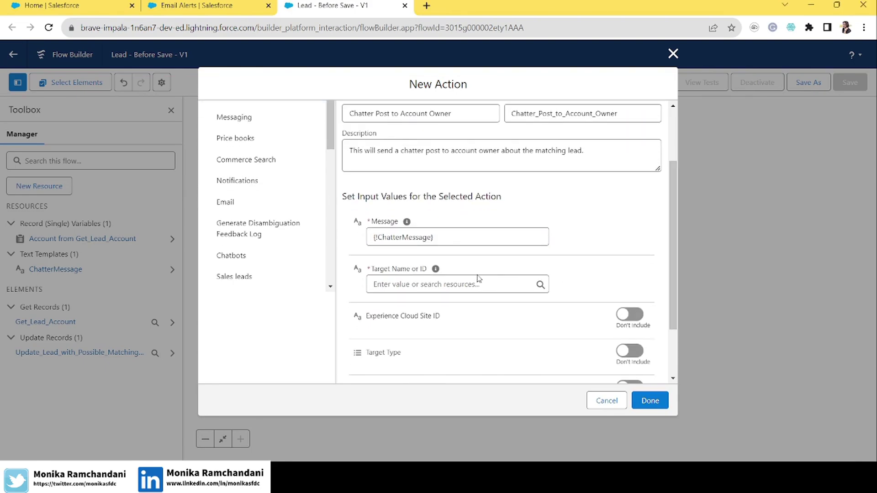
# Set the Chatter action's target to the triggering lead's record ID and finish the action
pyautogui.click(431, 281)
pyautogui.write('re')
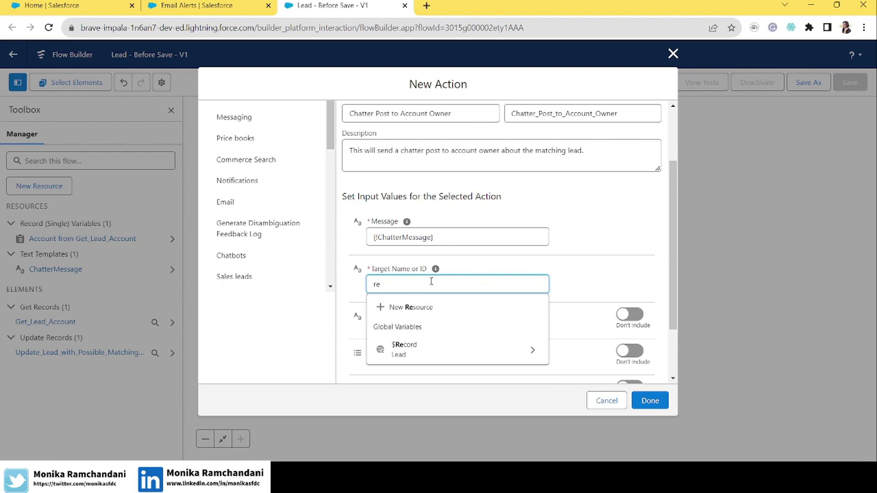
pyautogui.click(435, 353)
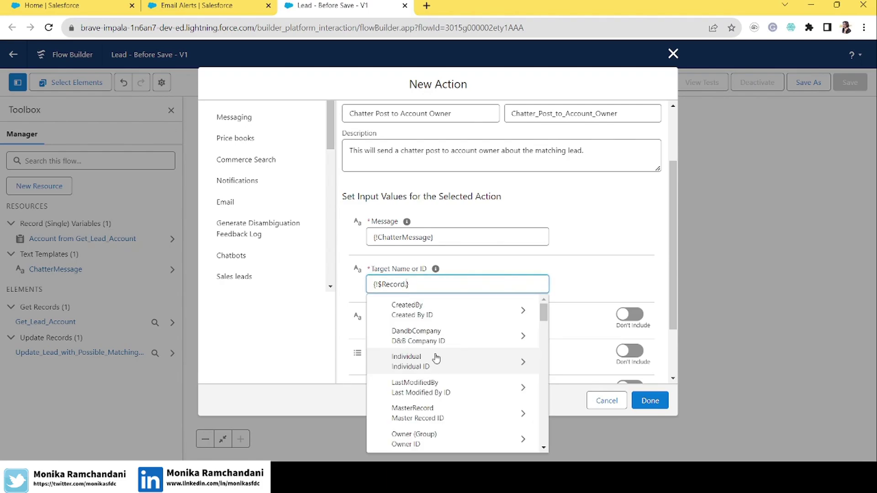
pyautogui.write('Id')
pyautogui.click(417, 330)
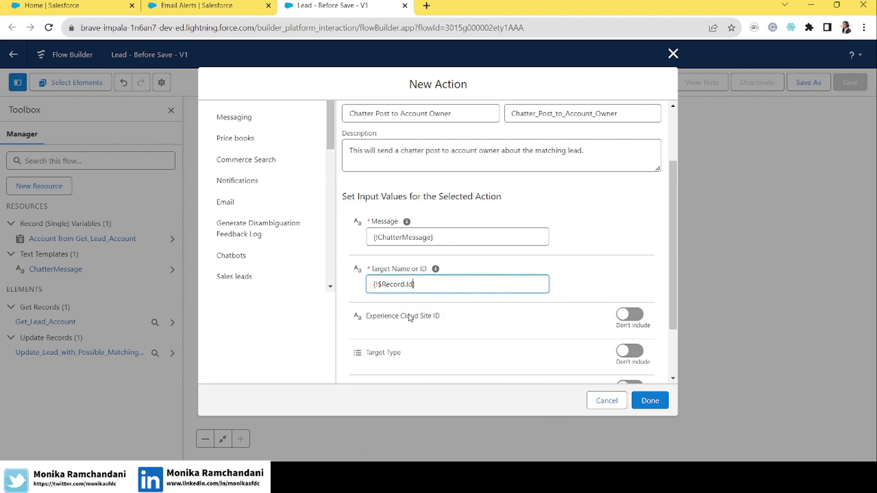
pyautogui.click(544, 318)
pyautogui.scroll(-2, 388, 356)
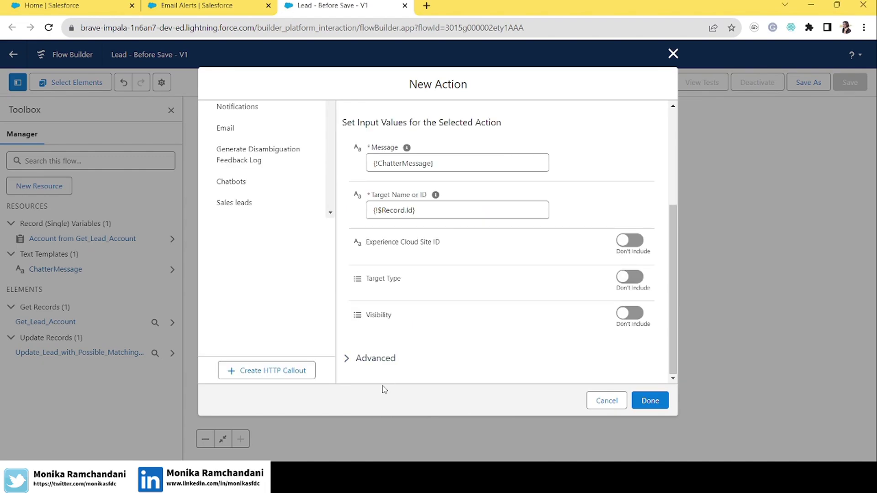
pyautogui.click(649, 400)
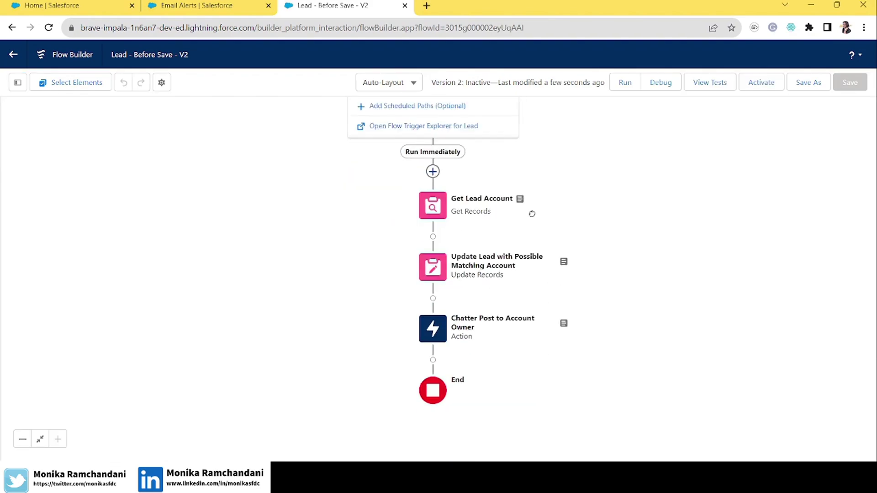
# Add the Send Email to Lead Routing Group email alert after the Chatter Post to Account Owner element
pyautogui.scroll(-2, 434, 229)
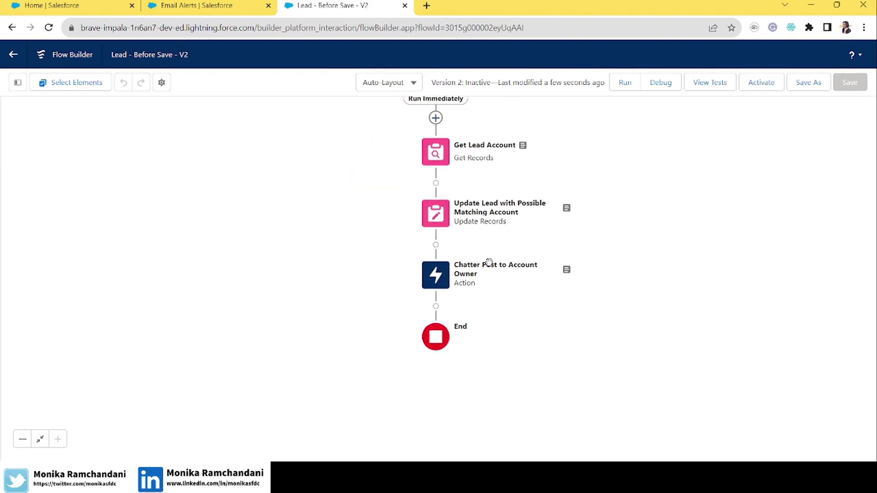
pyautogui.click(436, 309)
pyautogui.click(378, 330)
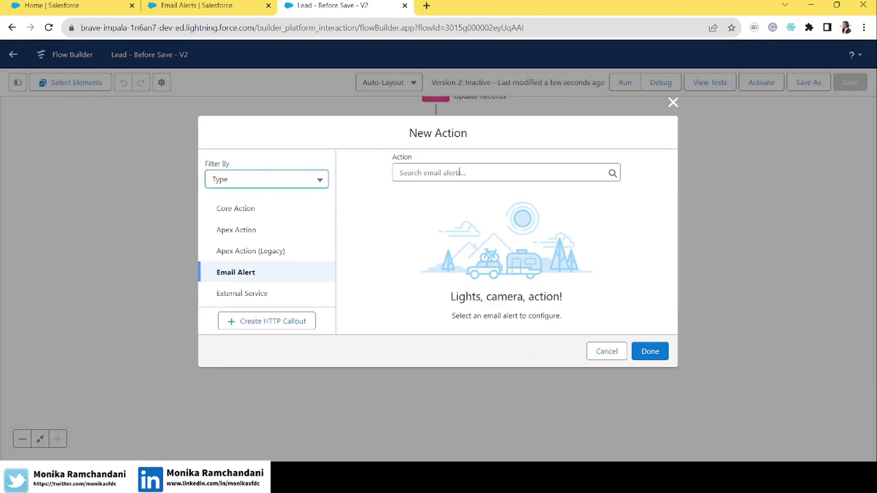
pyautogui.click(484, 223)
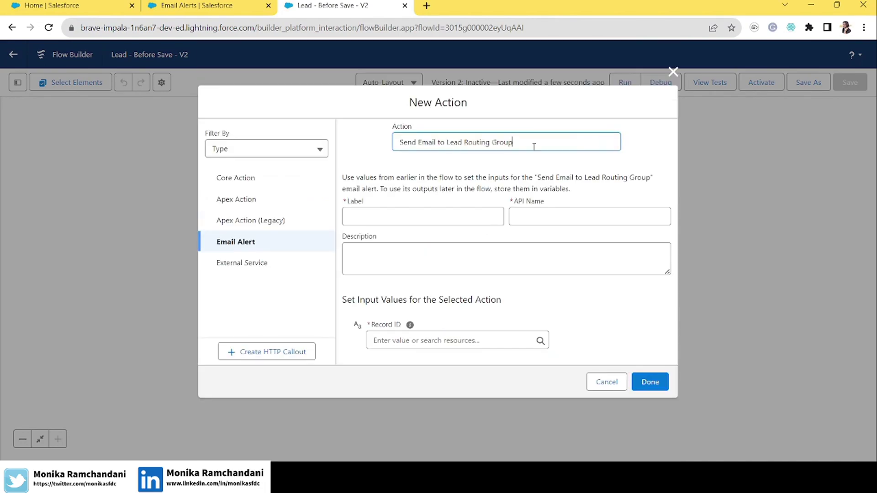
# Label the email alert action "Send Email to public group"
pyautogui.click(406, 219)
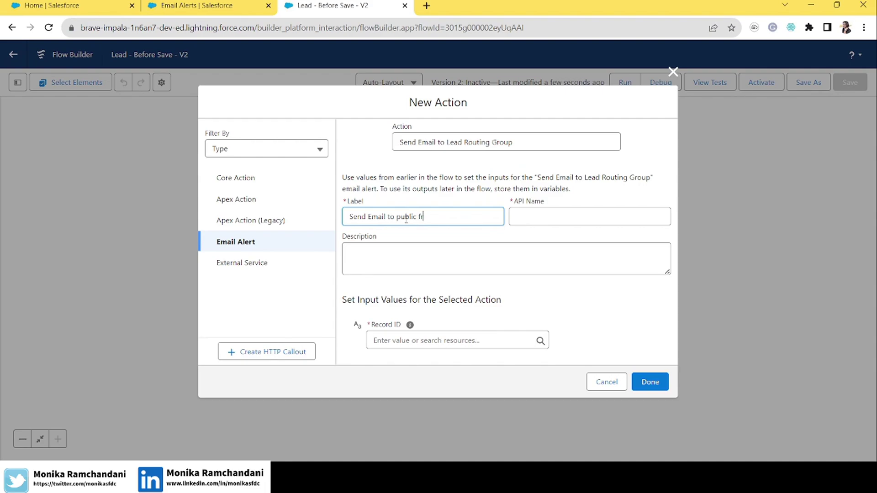
pyautogui.write('Send Email to public group')
pyautogui.press('Tab')
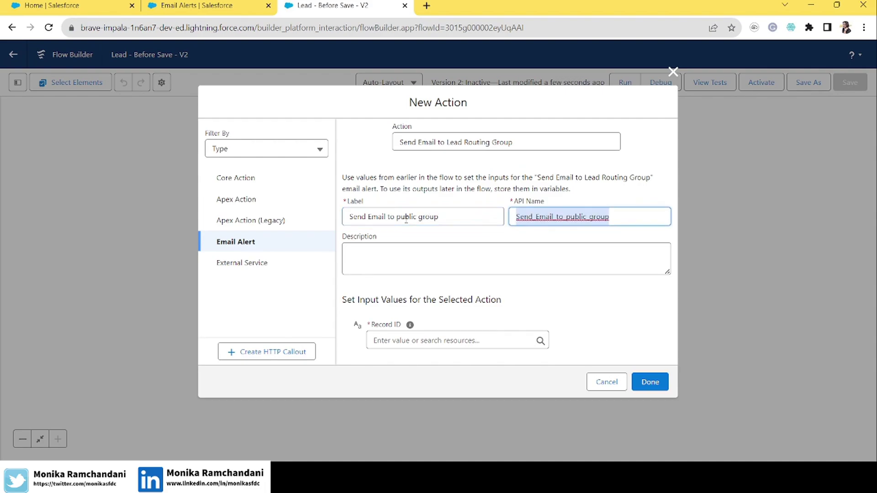
# Set the email alert's Record ID to the triggering record's Lead ID and finish the action
pyautogui.click(426, 338)
pyautogui.write('reg')
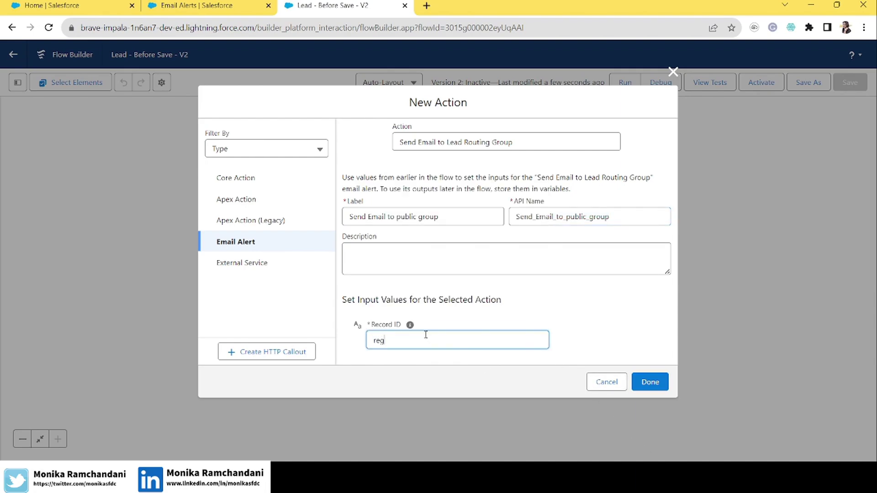
pyautogui.press('BackSpace')
pyautogui.write('c')
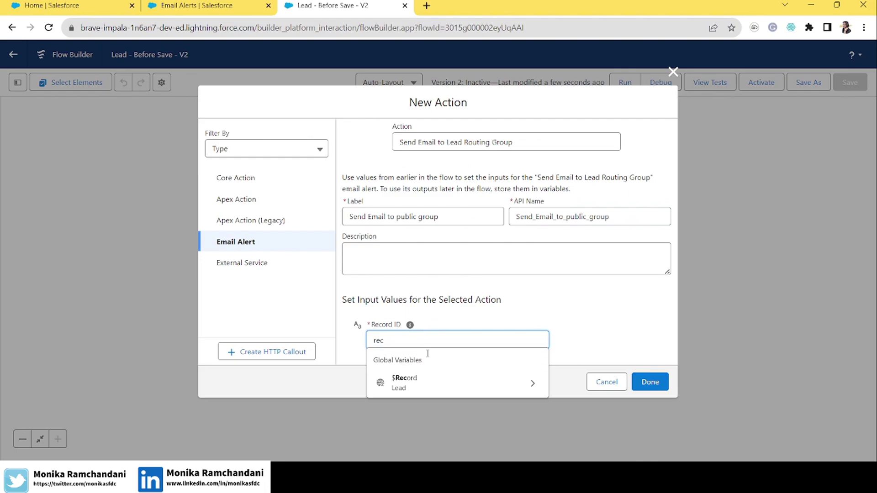
pyautogui.click(435, 388)
pyautogui.write('lead')
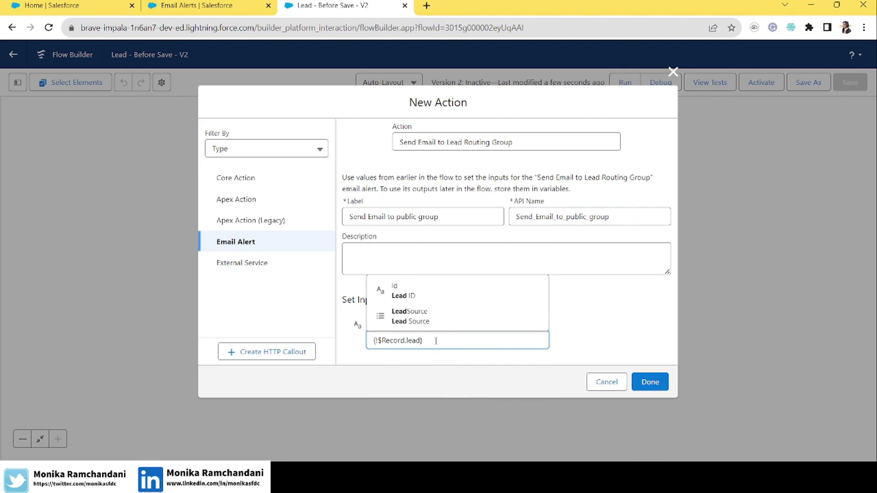
pyautogui.click(417, 295)
pyautogui.click(650, 382)
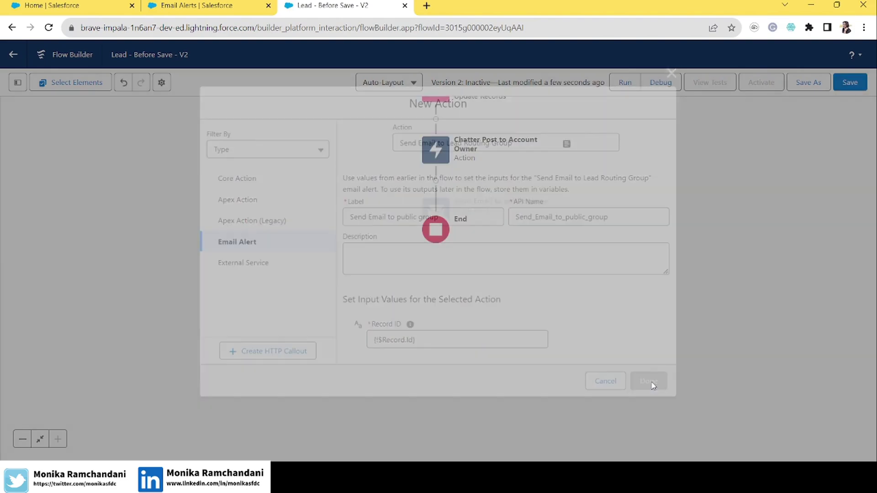
# Review the Update Lead with Possible Matching Account and Chatter Post to Account Owner settings without changing them
pyautogui.moveTo(550, 258); pyautogui.dragTo(487, 439)
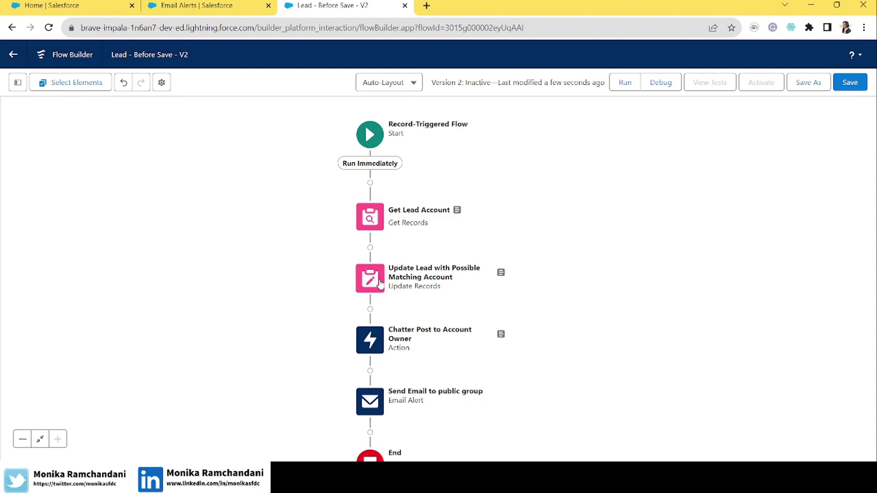
pyautogui.moveTo(564, 342); pyautogui.dragTo(562, 303)
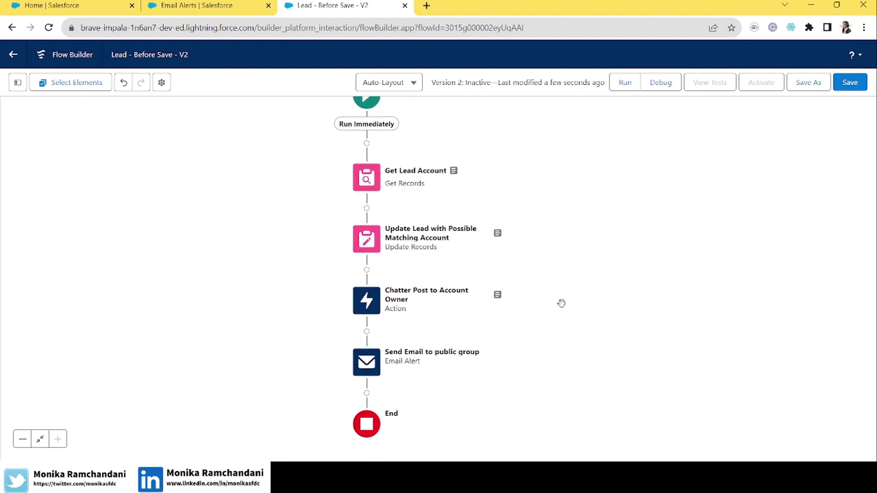
pyautogui.click(361, 239)
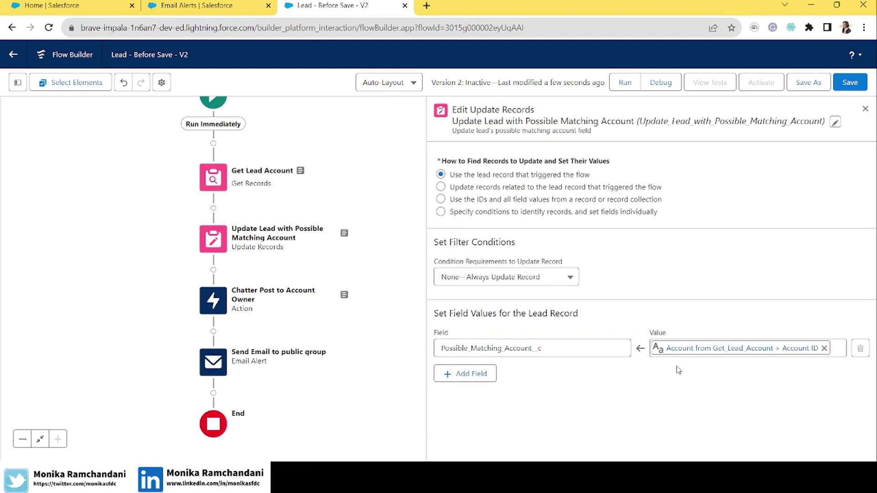
pyautogui.click(866, 109)
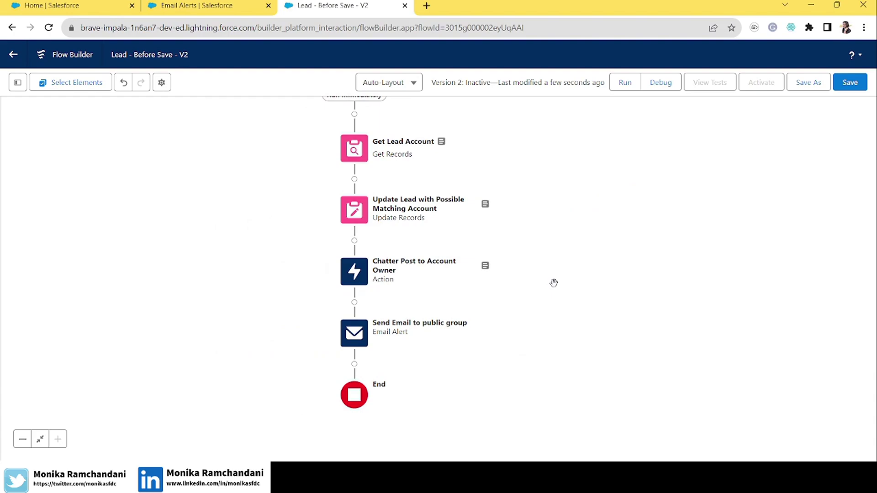
pyautogui.doubleClick(354, 272)
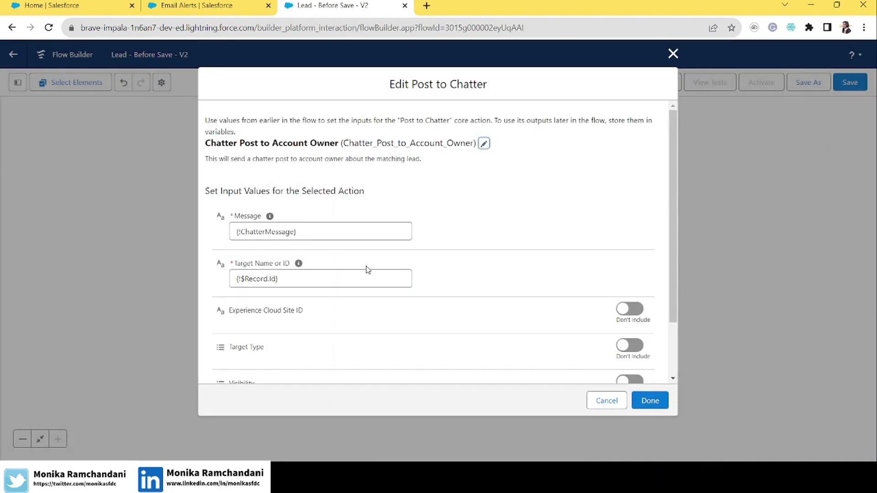
pyautogui.click(309, 233)
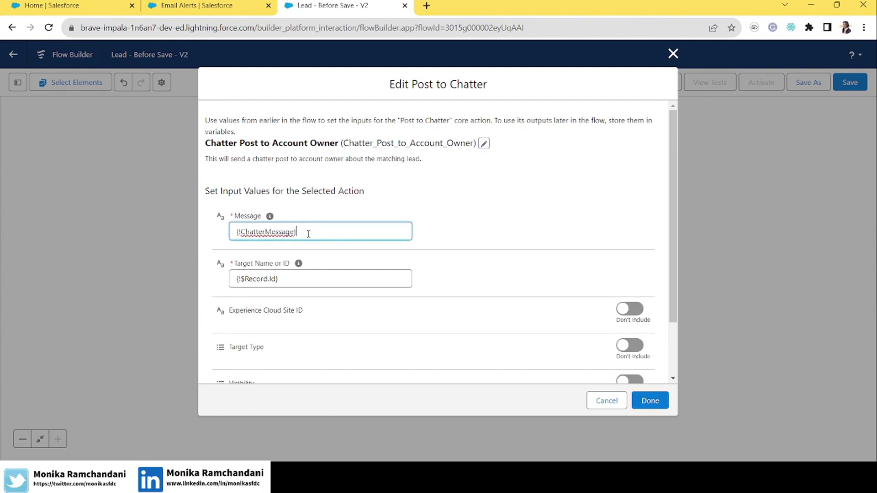
pyautogui.click(525, 240)
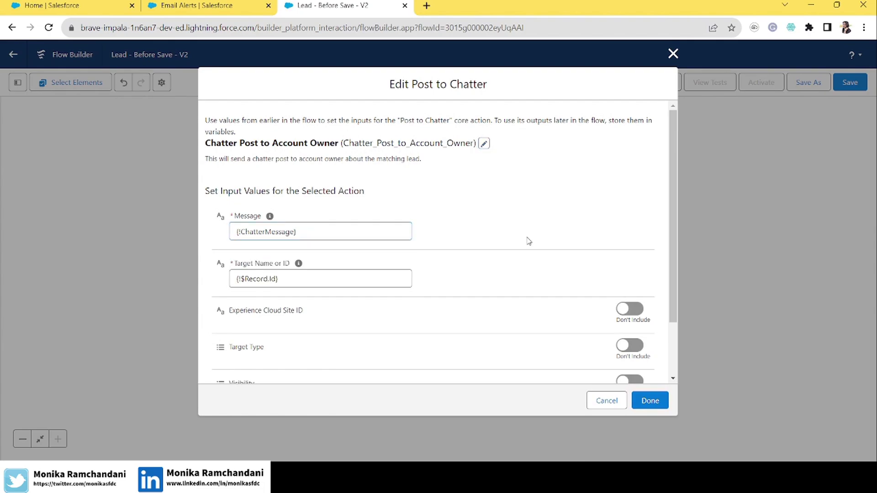
pyautogui.click(330, 282)
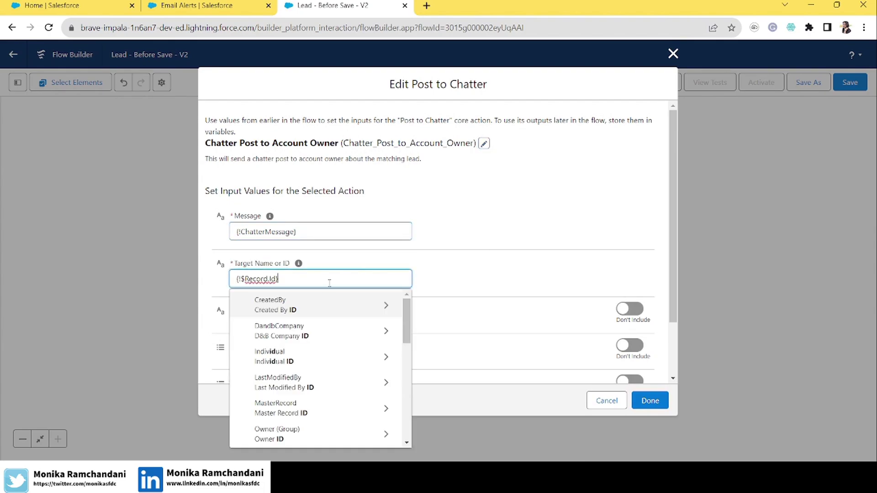
pyautogui.click(673, 54)
# Review the Record ID input of the Send Email to public group element without changing it
pyautogui.moveTo(588, 261); pyautogui.dragTo(578, 195)
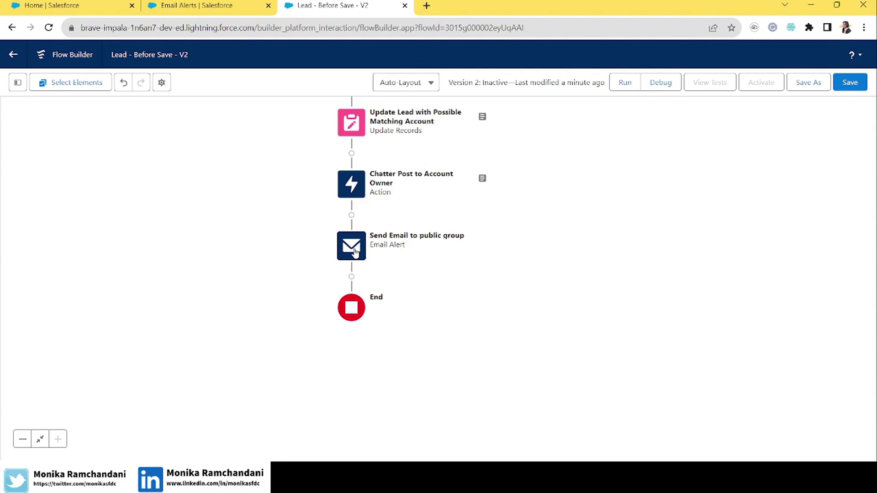
pyautogui.doubleClick(351, 247)
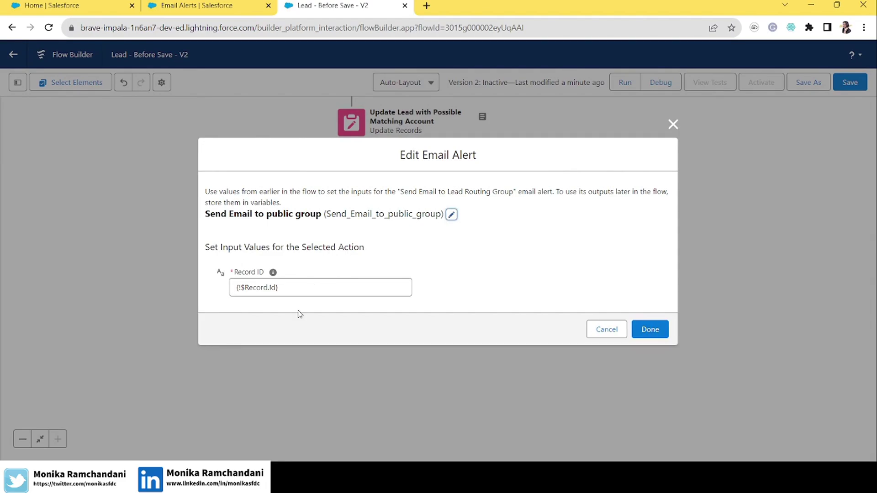
pyautogui.moveTo(279, 288); pyautogui.dragTo(219, 287)
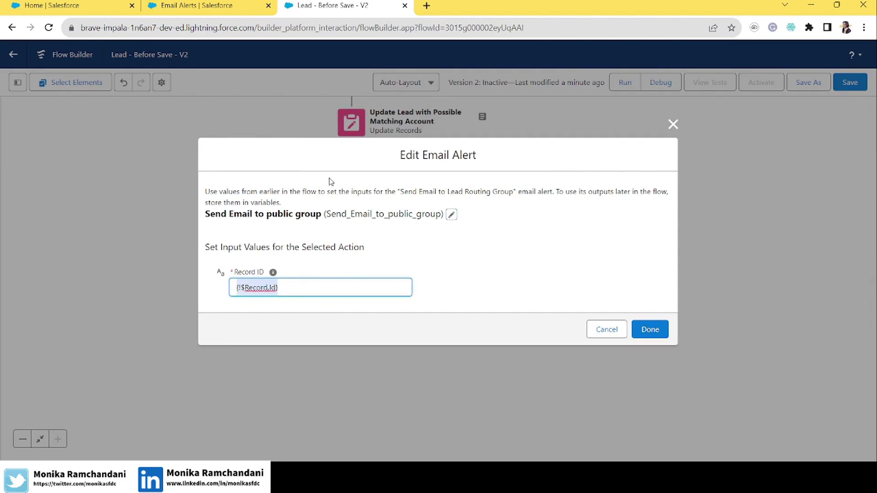
pyautogui.click(673, 124)
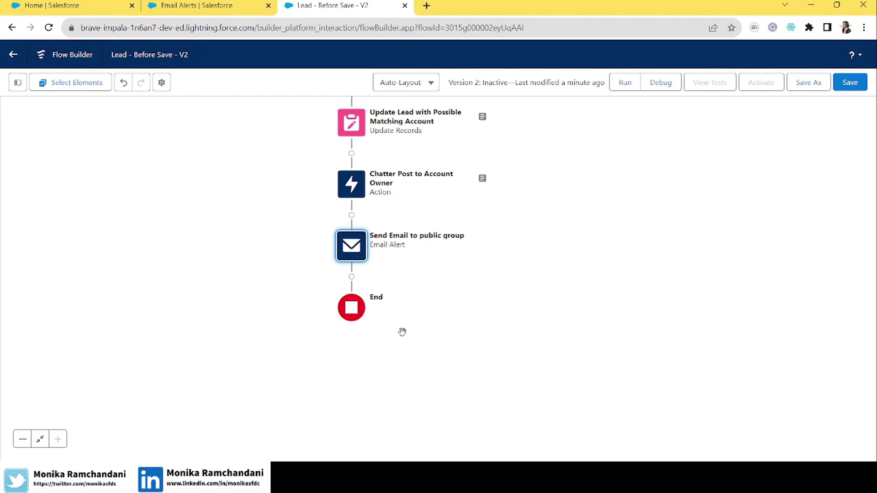
# Check the email alerts listed in Setup, then return to the flow and save it
pyautogui.click(211, 4)
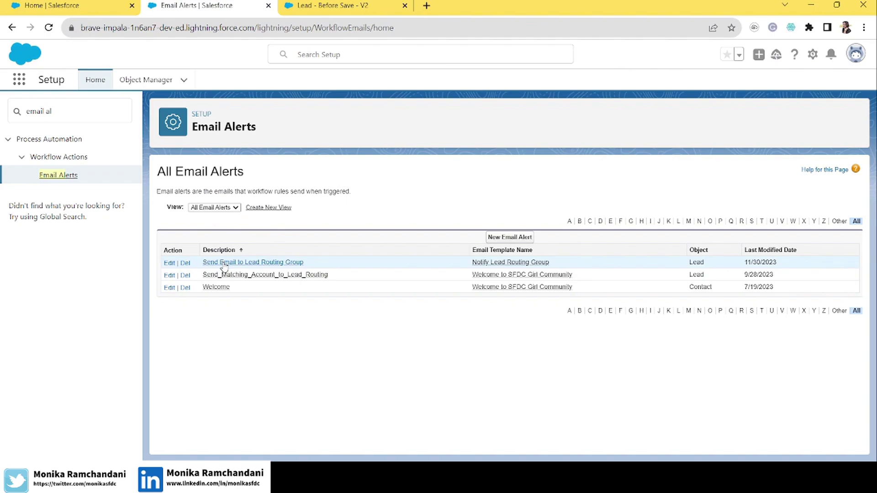
pyautogui.click(361, 5)
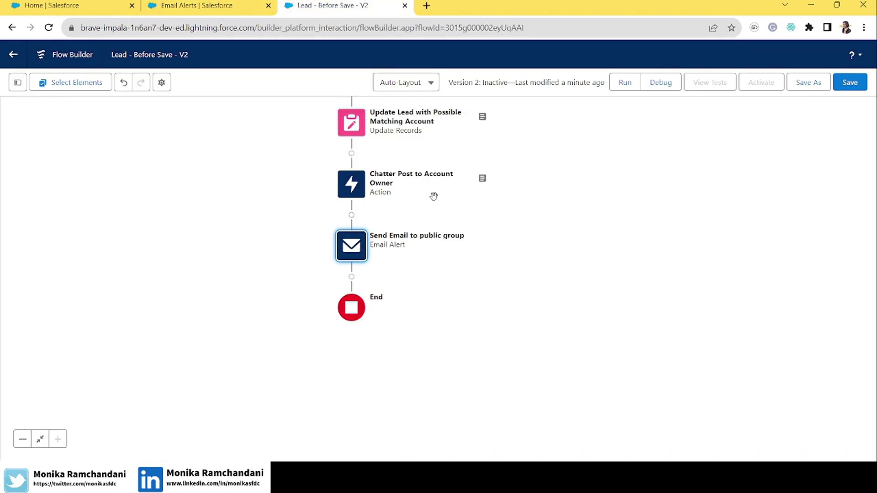
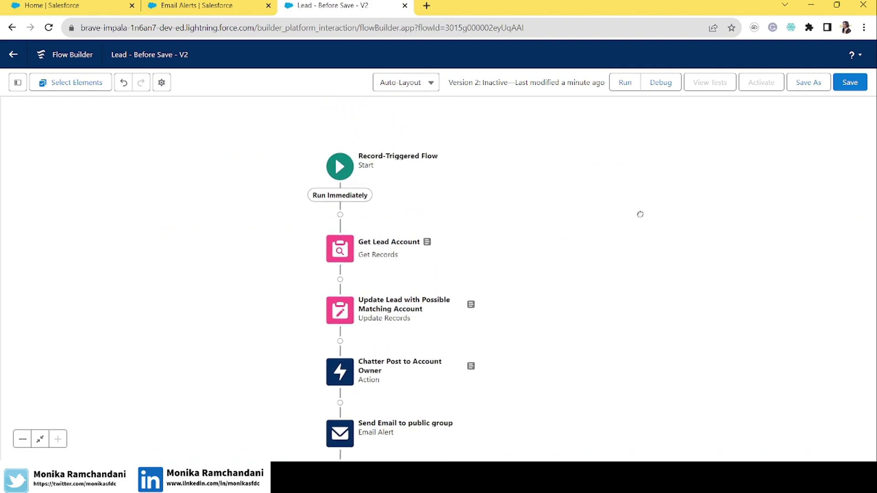
pyautogui.click(849, 83)
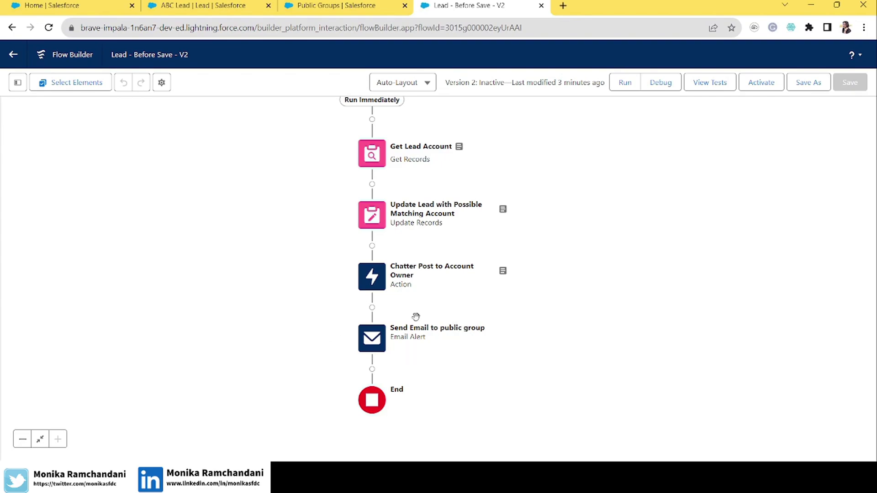
# Add the group creator's user as a member of the Lead Routing public group and save the group
pyautogui.doubleClick(372, 338)
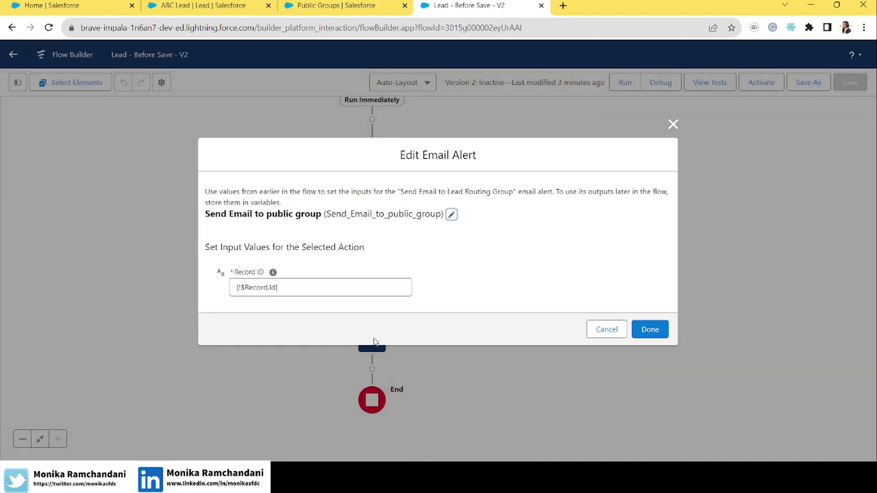
pyautogui.click(358, 3)
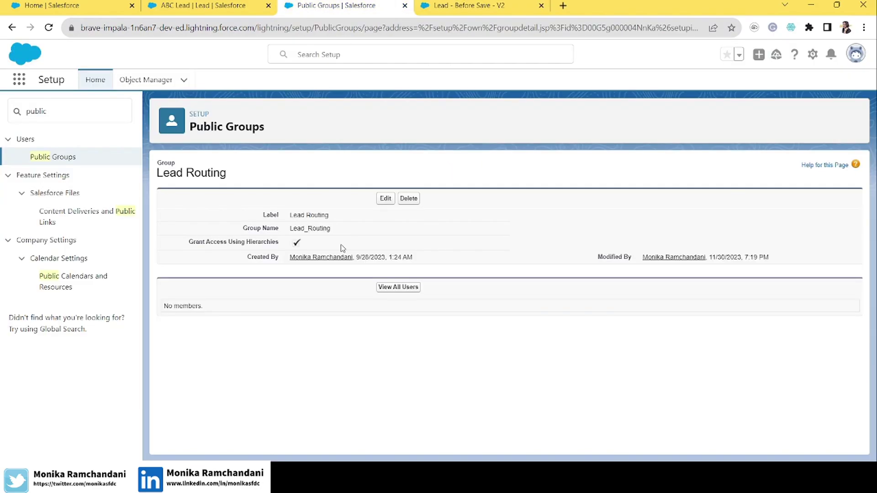
pyautogui.click(386, 199)
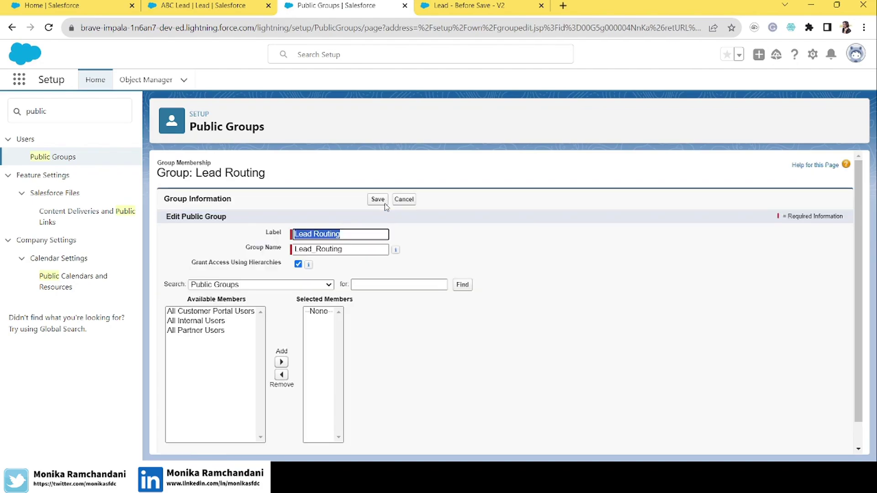
pyautogui.click(230, 285)
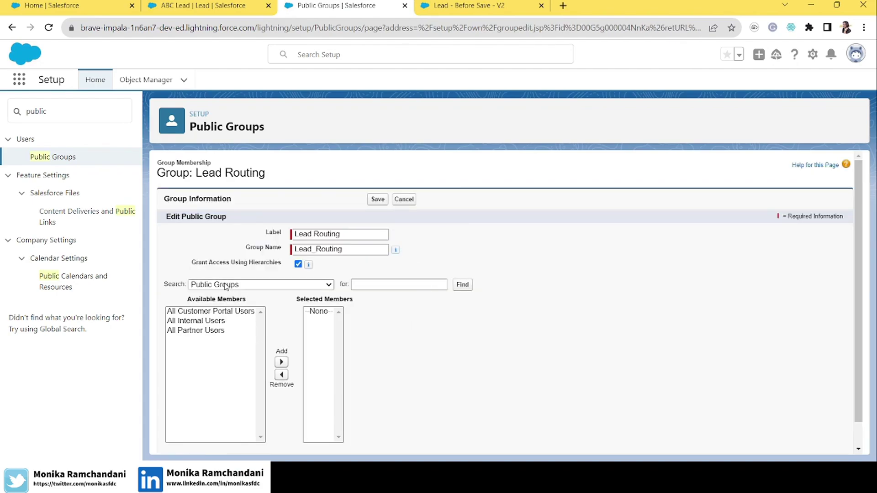
pyautogui.click(220, 337)
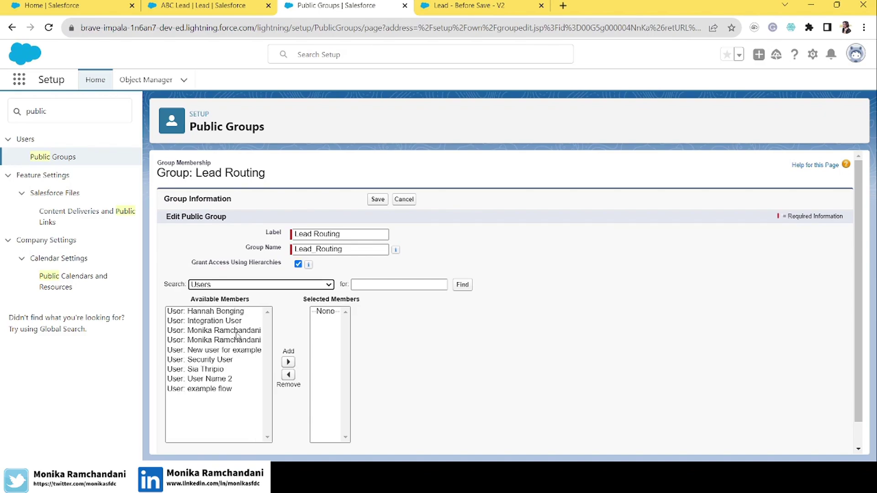
pyautogui.click(235, 331)
pyautogui.click(288, 363)
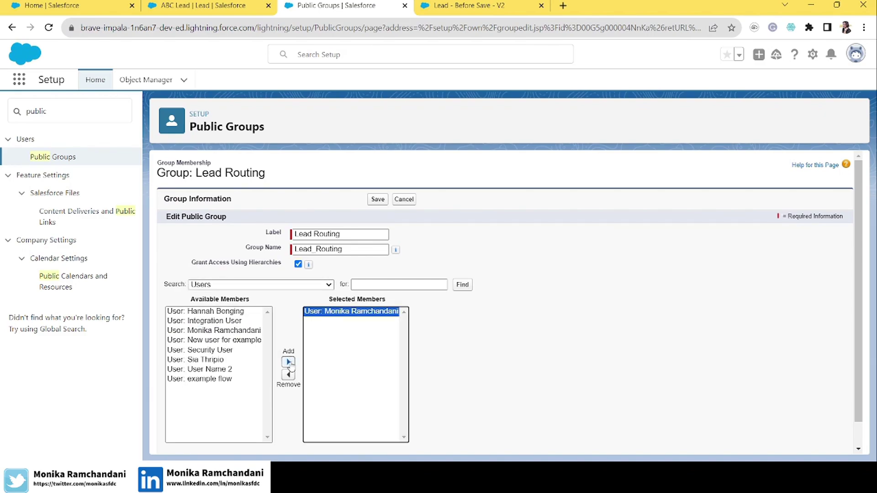
pyautogui.click(372, 201)
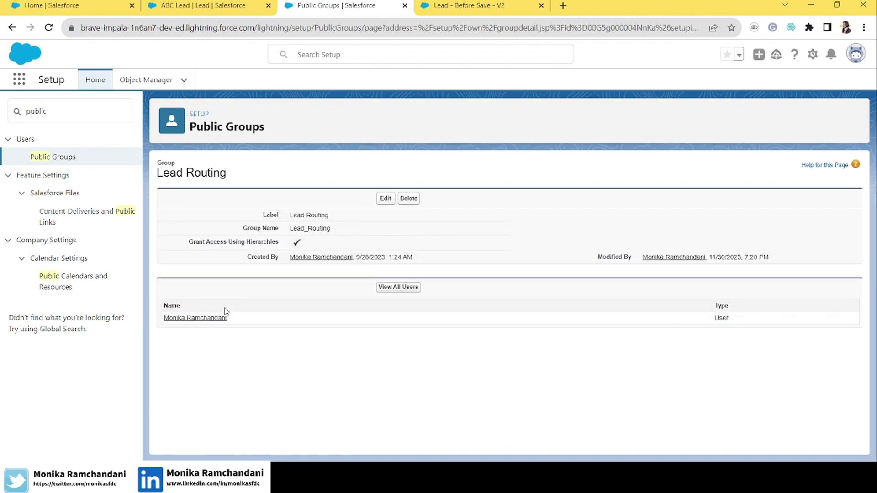
# Return to the flow, close the email alert settings and run a debug with ABC Lead as the triggering record
pyautogui.click(485, 2)
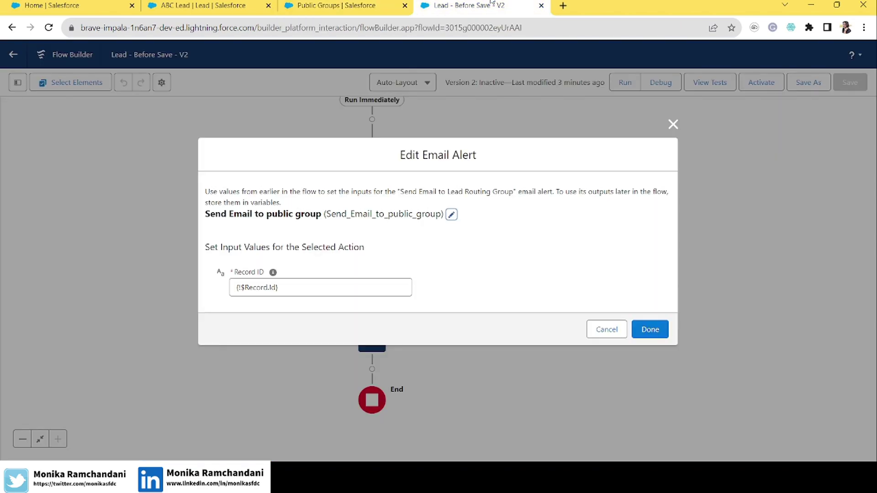
pyautogui.click(675, 123)
pyautogui.click(666, 88)
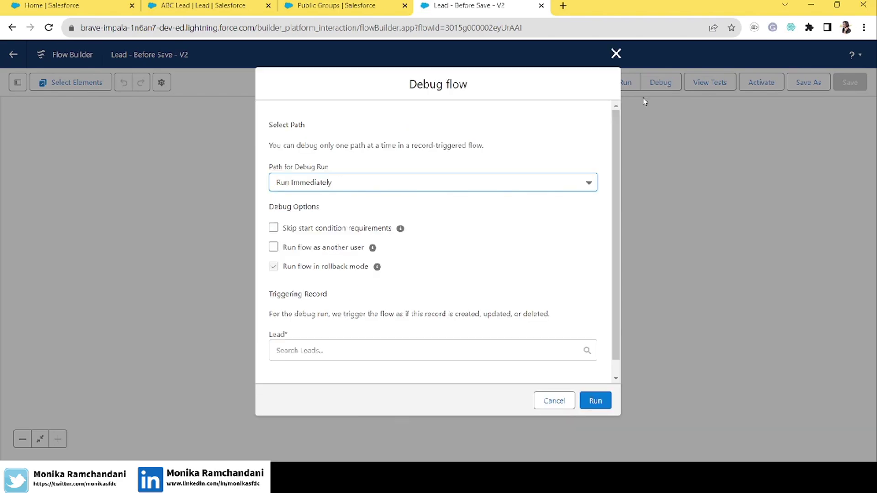
pyautogui.click(352, 346)
pyautogui.write('ab')
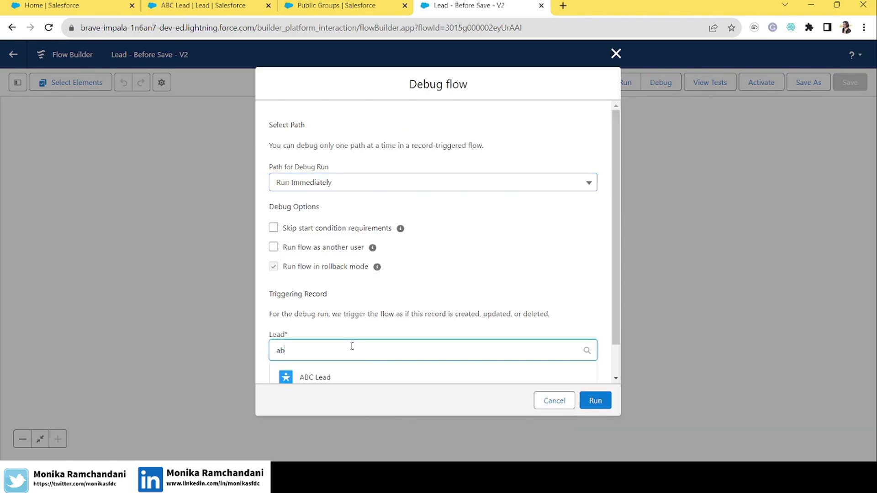
pyautogui.moveTo(620, 302); pyautogui.dragTo(620, 393)
pyautogui.click(322, 325)
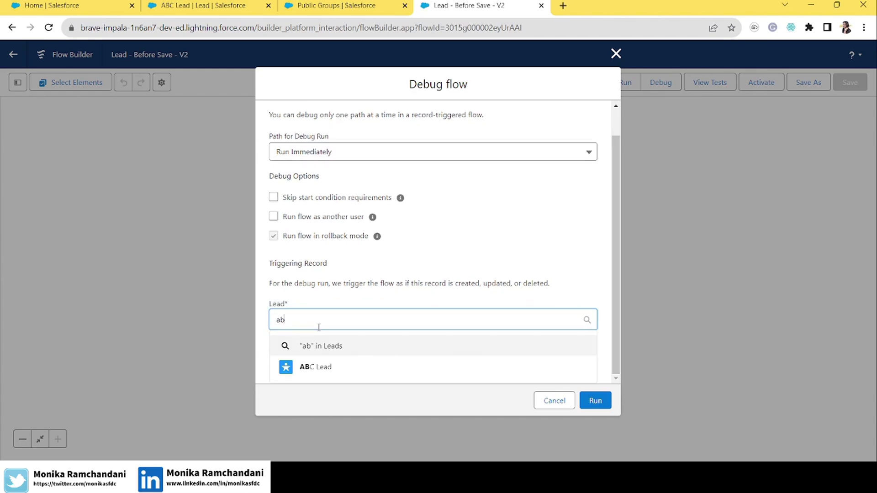
pyautogui.click(320, 367)
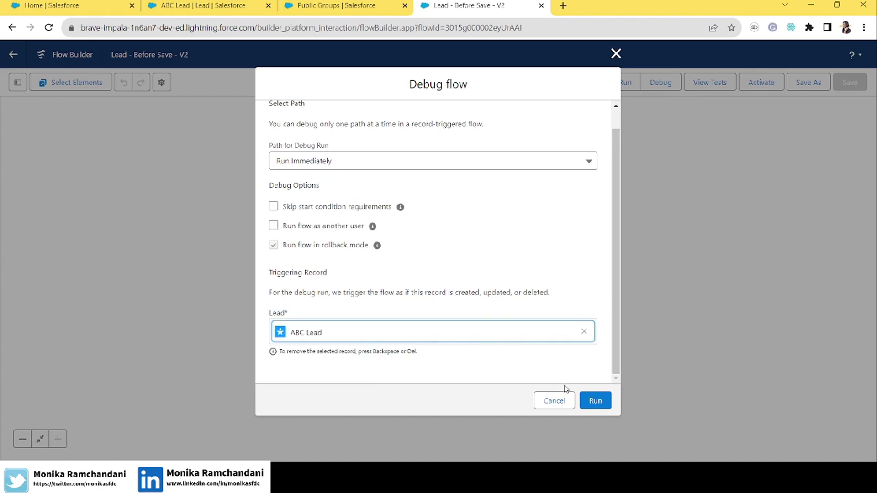
pyautogui.click(605, 403)
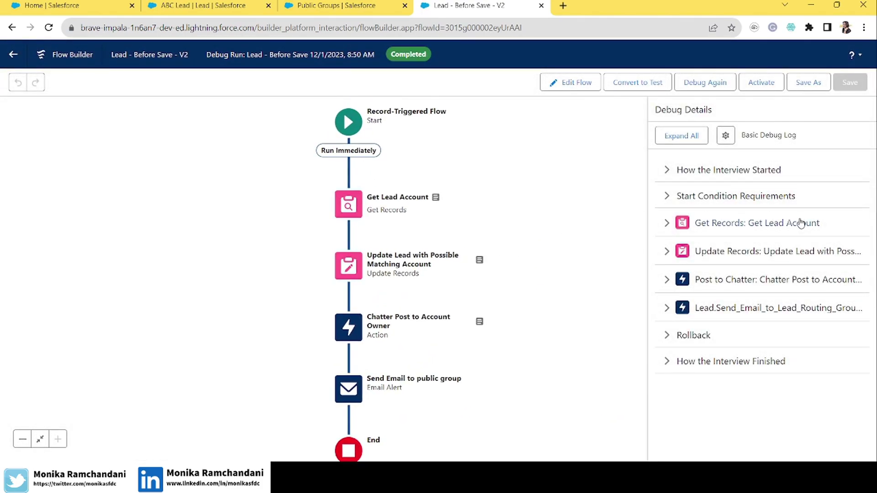
# Review the debug details of the Chatter post and the Lead Routing email alert actions
pyautogui.click(668, 281)
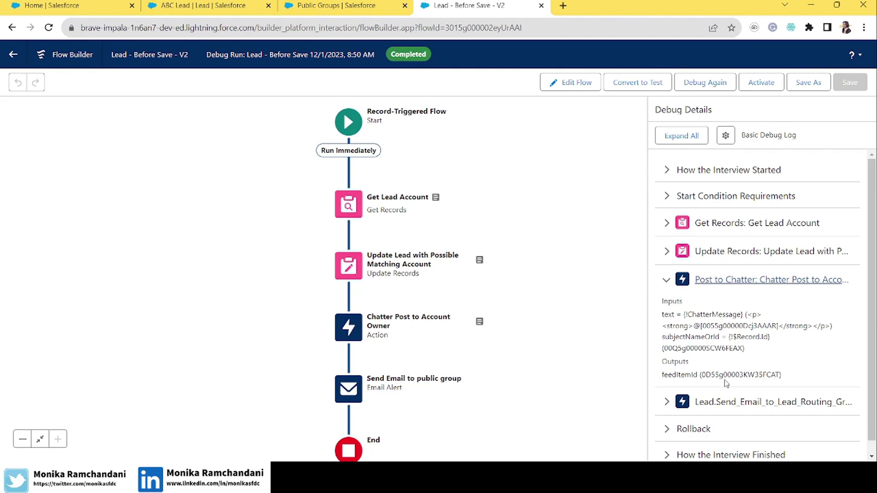
pyautogui.click(666, 280)
pyautogui.click(666, 309)
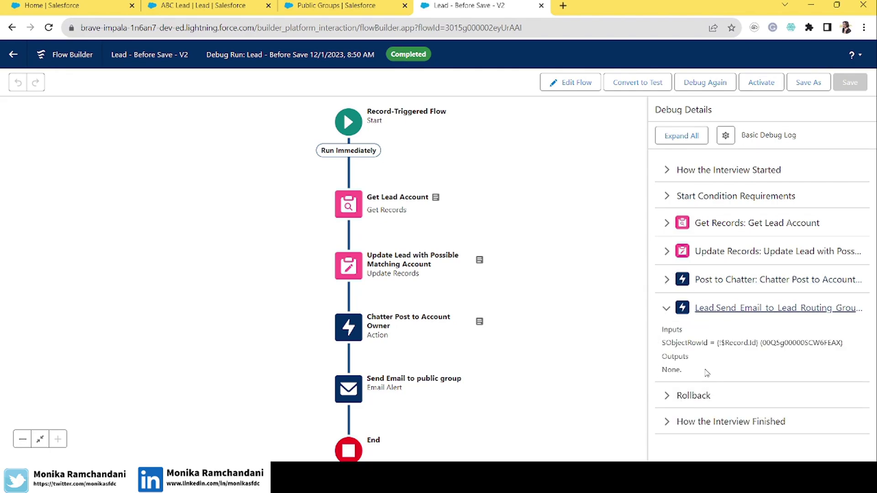
pyautogui.click(666, 310)
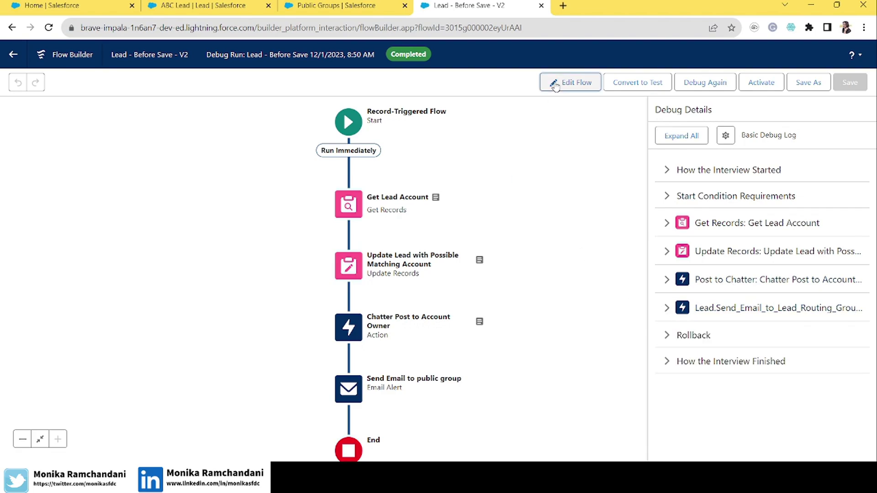
# Return to editing the flow, activate version 2 and check the start element's trigger settings
pyautogui.click(571, 82)
pyautogui.click(755, 83)
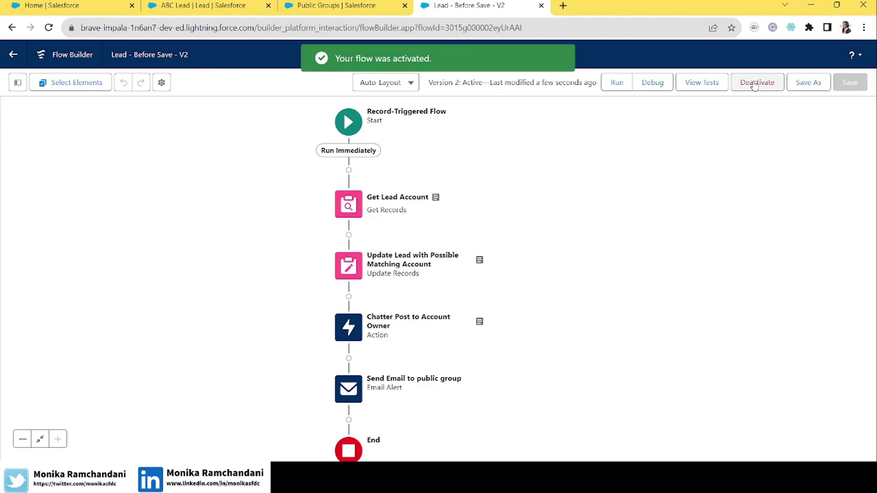
pyautogui.moveTo(511, 180); pyautogui.dragTo(519, 264)
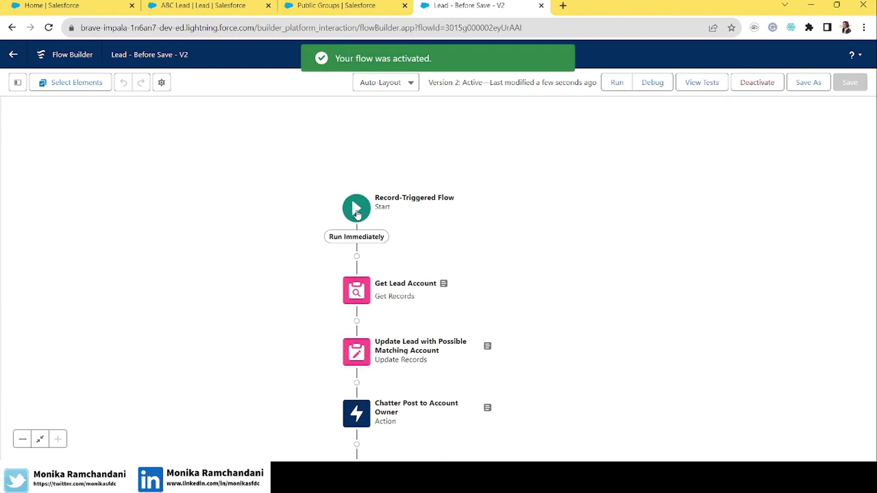
pyautogui.click(356, 213)
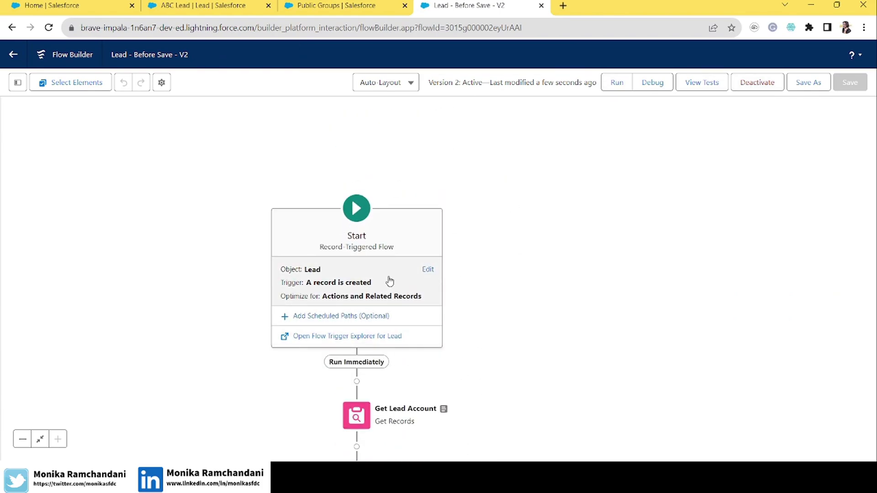
pyautogui.click(356, 208)
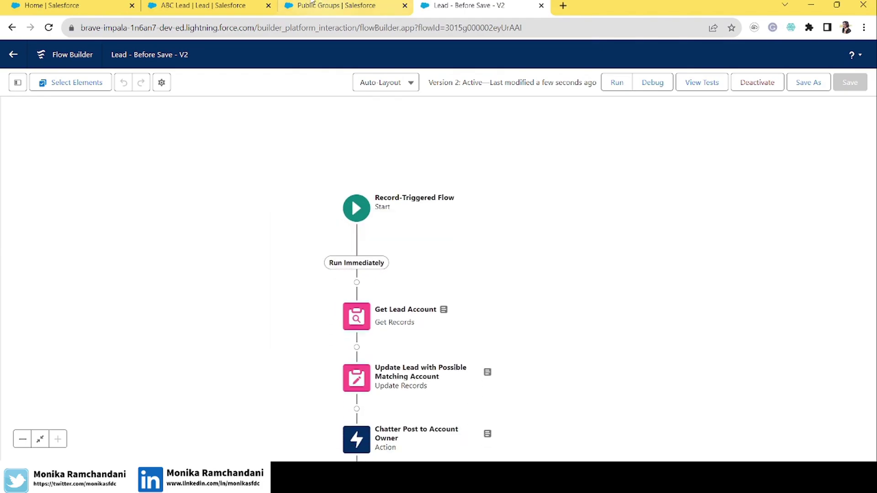
# Start a new lead with salutation Mr., the lead's first and last name, and company ABC Ltd
pyautogui.click(180, 4)
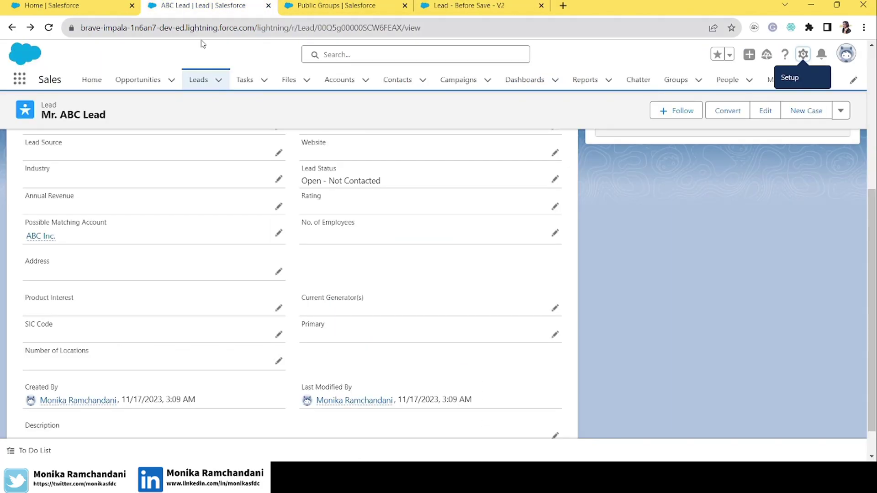
pyautogui.click(197, 80)
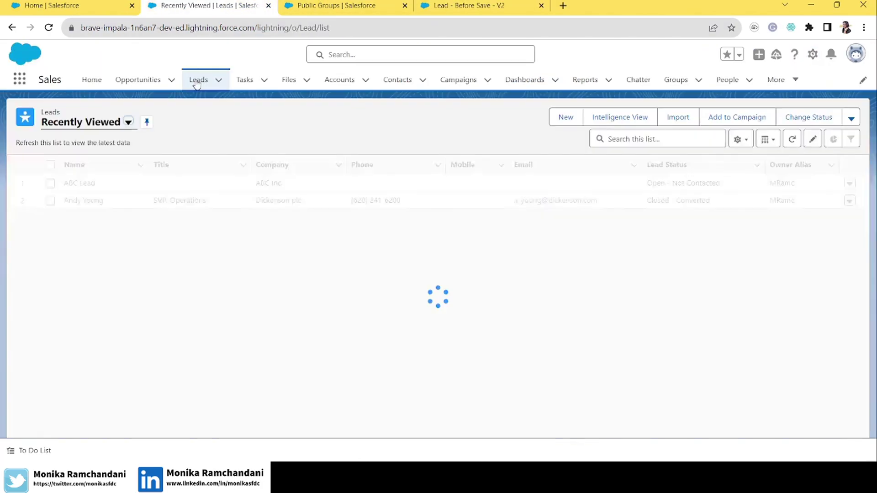
pyautogui.click(566, 120)
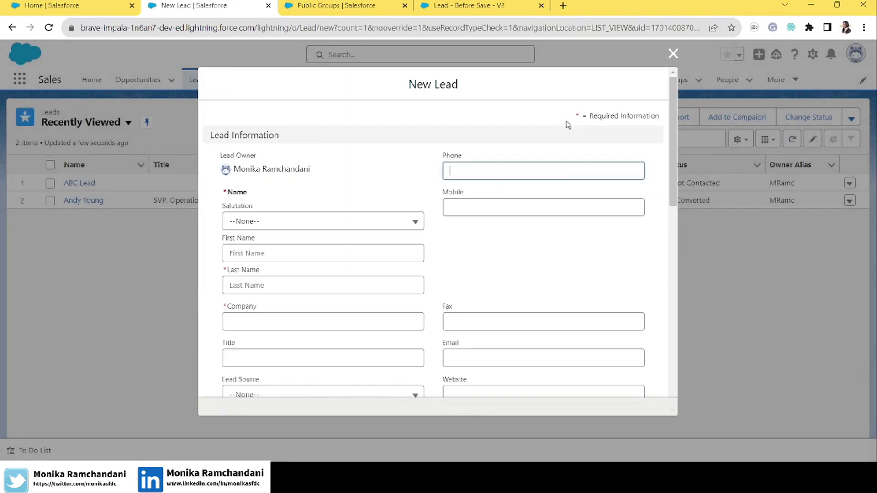
pyautogui.click(250, 221)
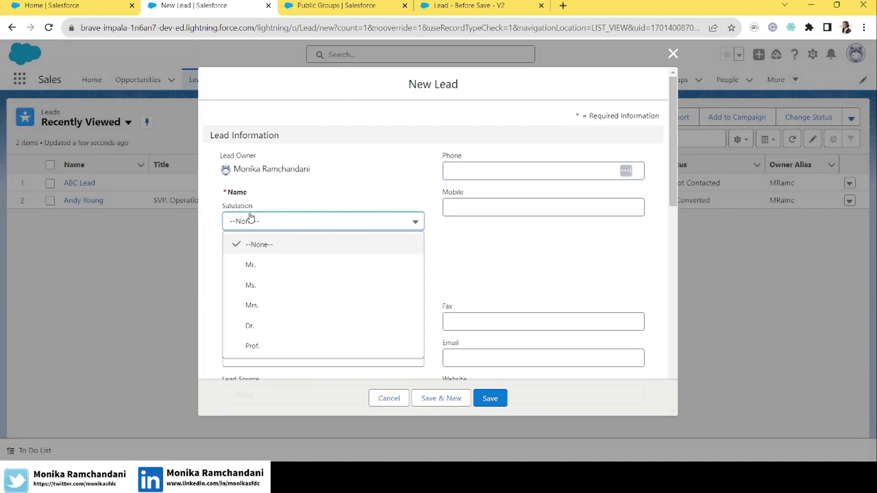
pyautogui.click(255, 263)
pyautogui.click(277, 255)
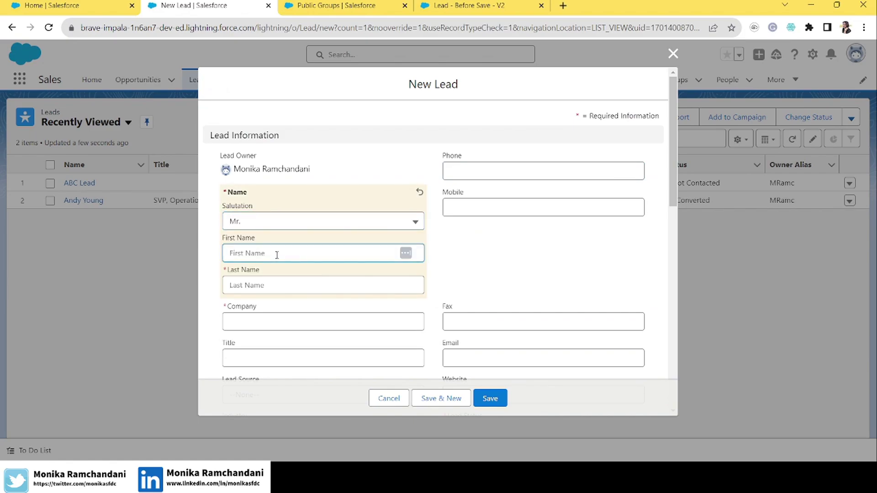
pyautogui.write('Antony')
pyautogui.press('Tab')
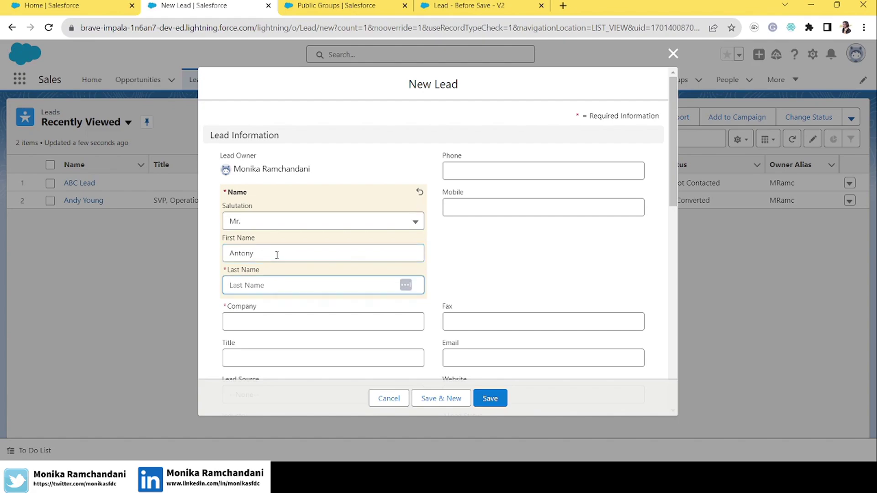
pyautogui.write('Mc')
pyautogui.click(262, 325)
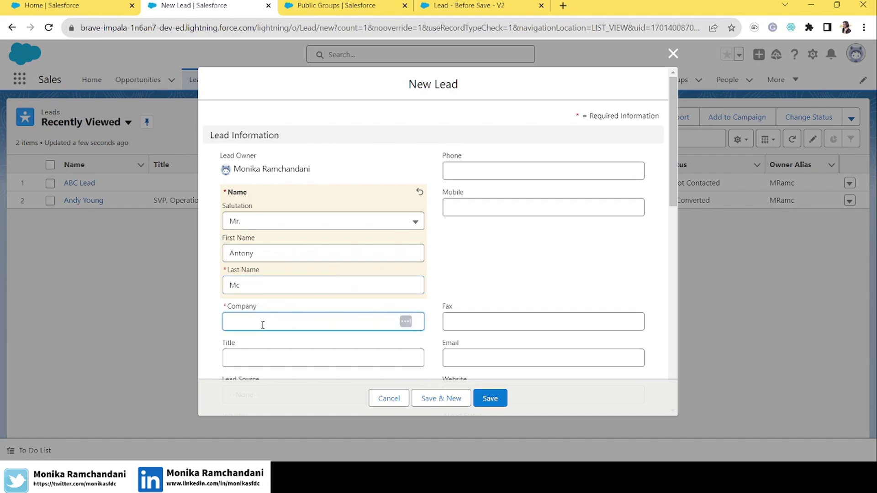
pyautogui.write('ABC Ltd')
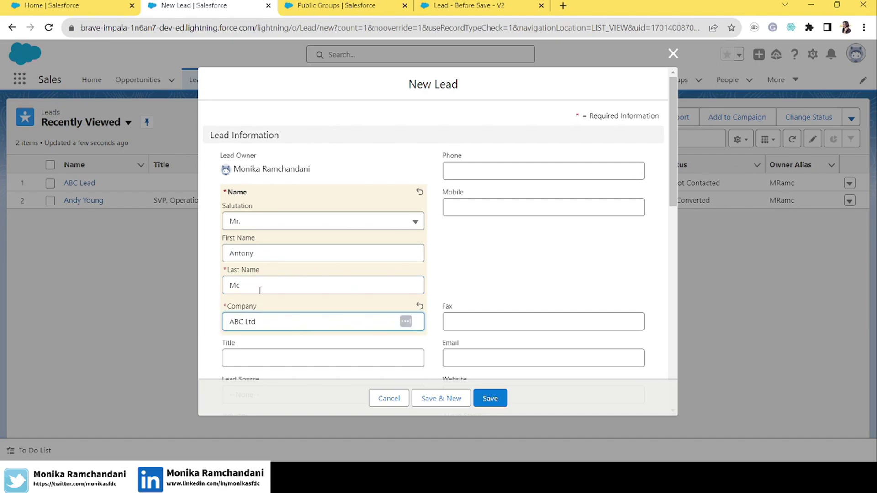
# Open the Accounts list in the other Salesforce tab to check the existing account's exact name
pyautogui.click(336, 6)
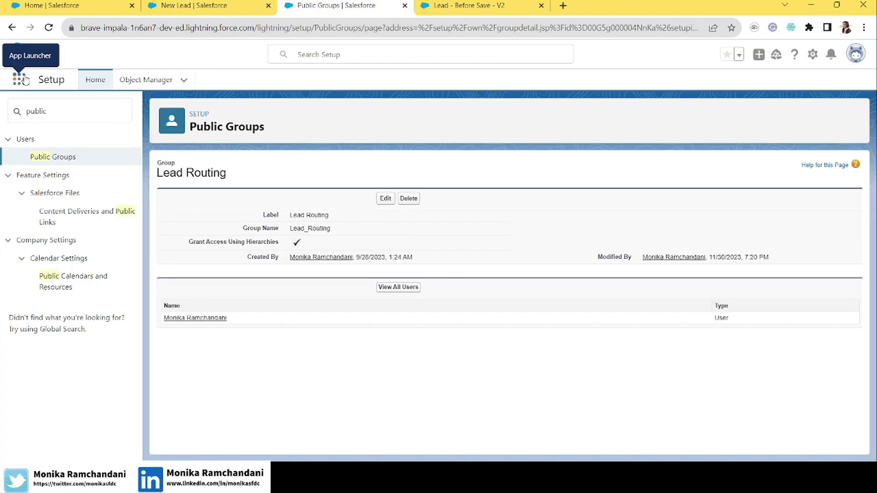
pyautogui.click(321, 57)
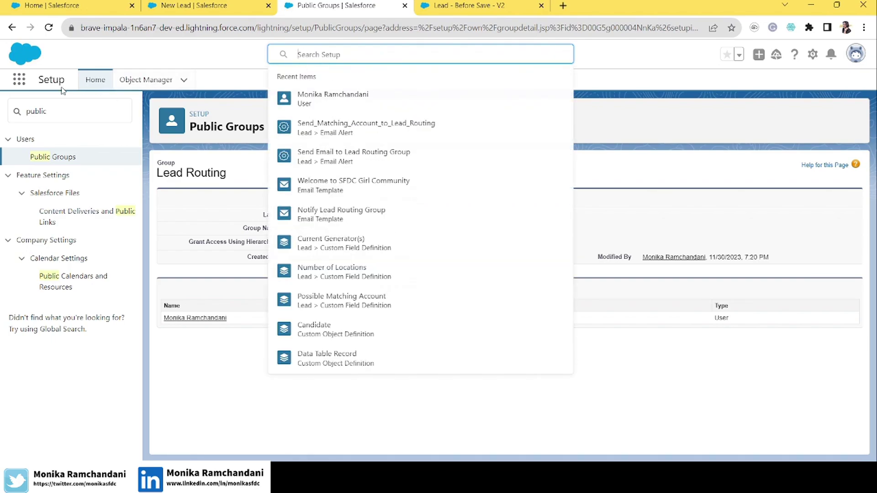
pyautogui.click(18, 79)
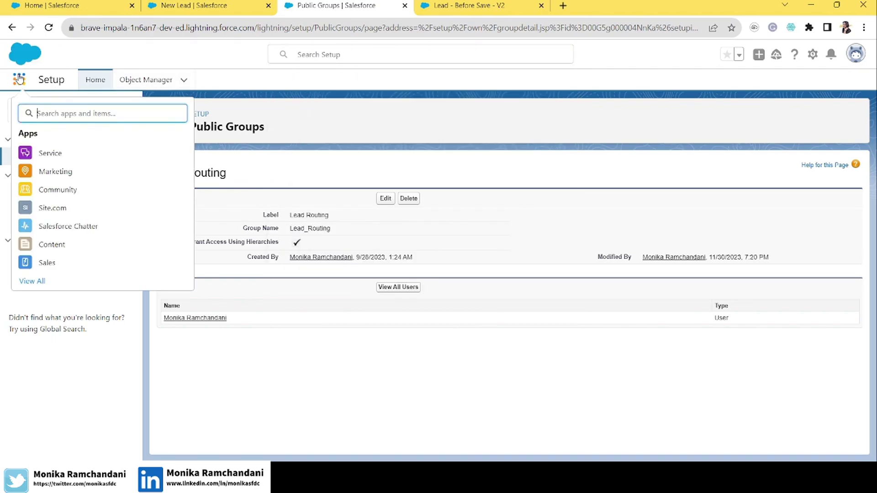
pyautogui.write('acc')
pyautogui.click(44, 210)
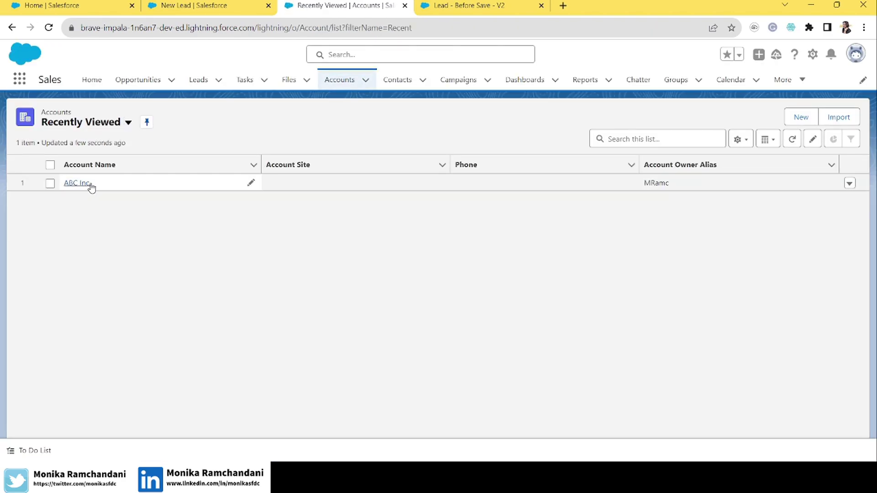
# Set the new lead's company to ABC Inc., save the lead and open its details
pyautogui.click(196, 5)
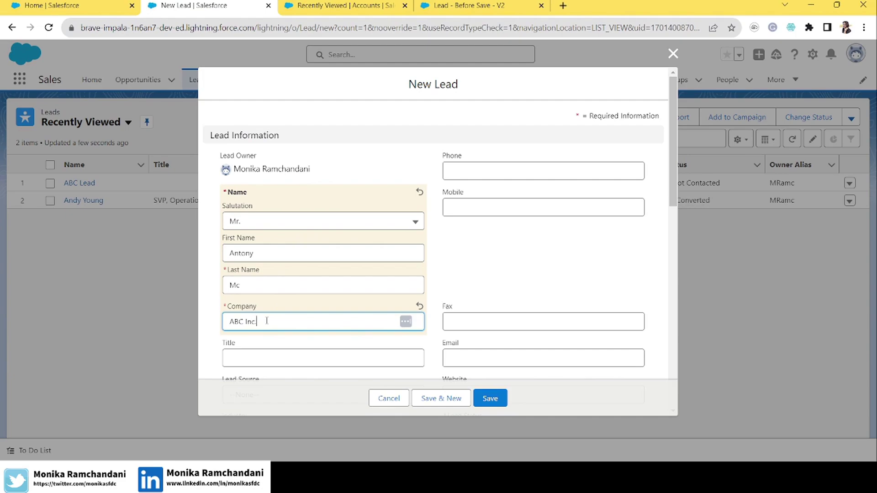
pyautogui.moveTo(672, 162); pyautogui.dragTo(697, 364)
pyautogui.click(490, 399)
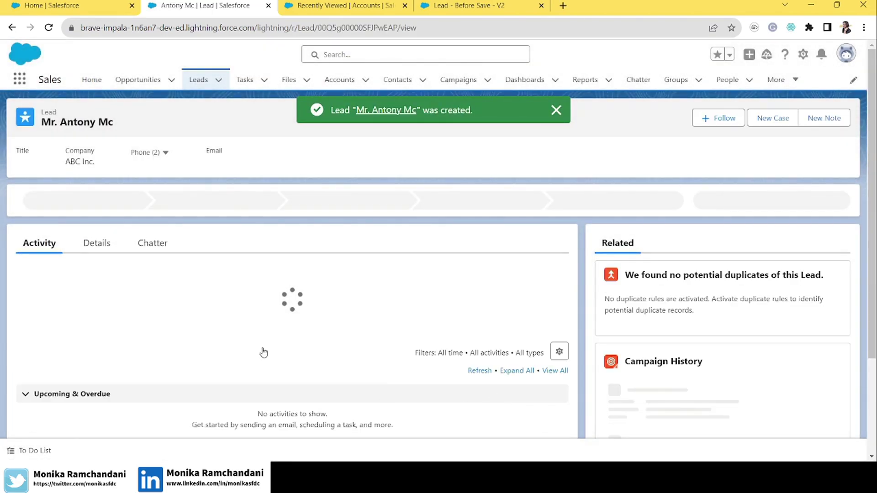
pyautogui.click(94, 242)
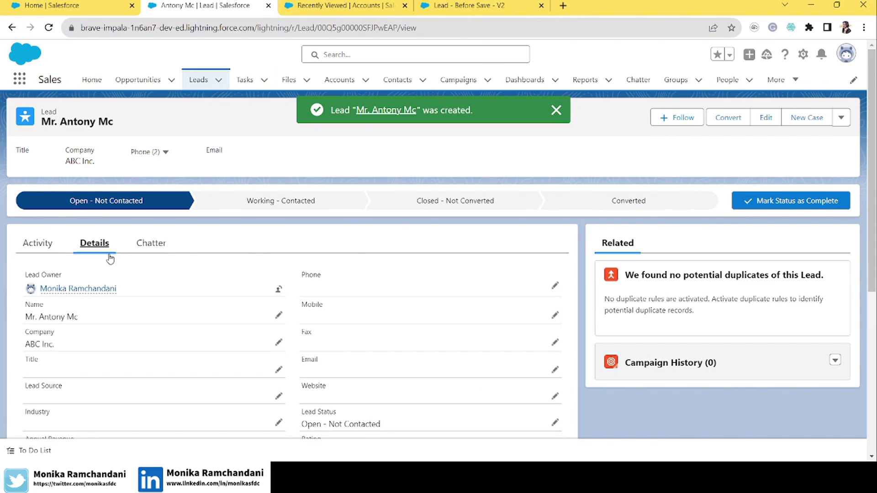
# Check the Possible Matching Account field in the new lead's details and open the linked account
pyautogui.scroll(-4, 221, 323)
pyautogui.scroll(2, 221, 323)
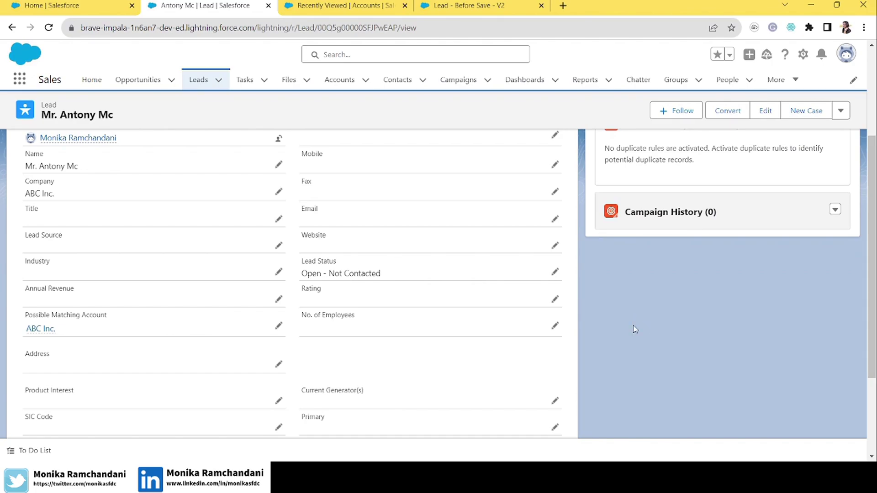
pyautogui.scroll(3, 455, 231)
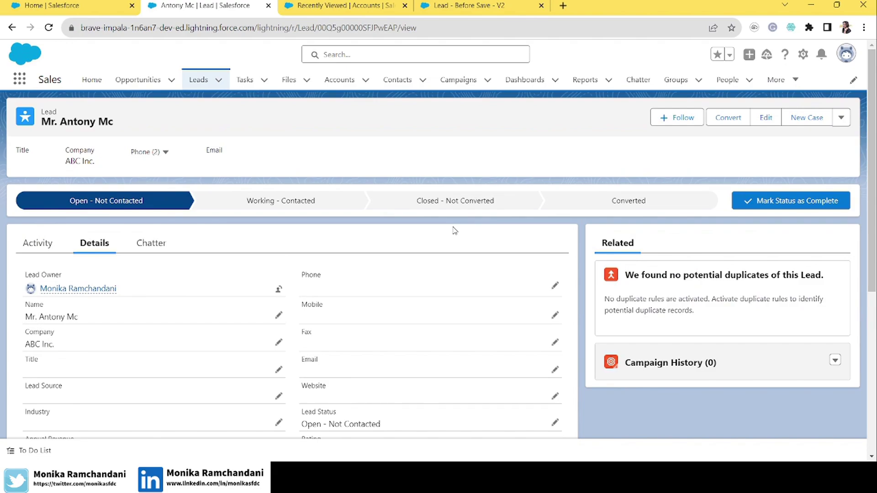
pyautogui.scroll(-5, 160, 417)
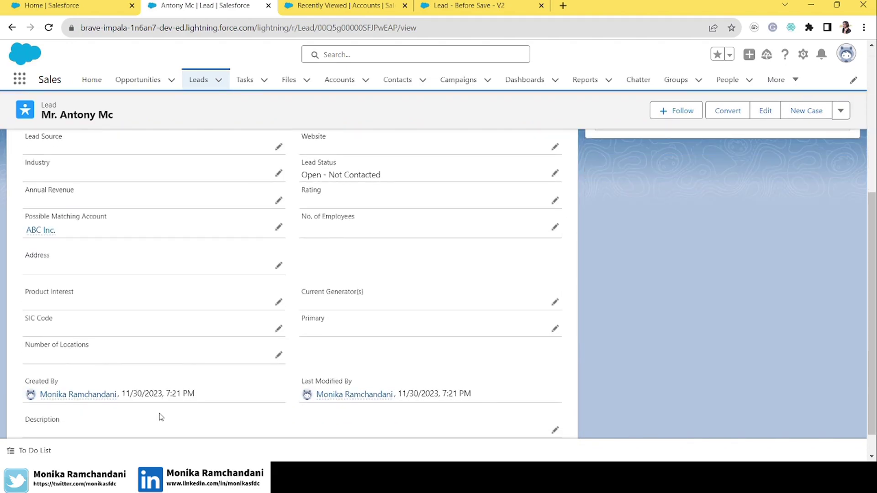
pyautogui.click(41, 231)
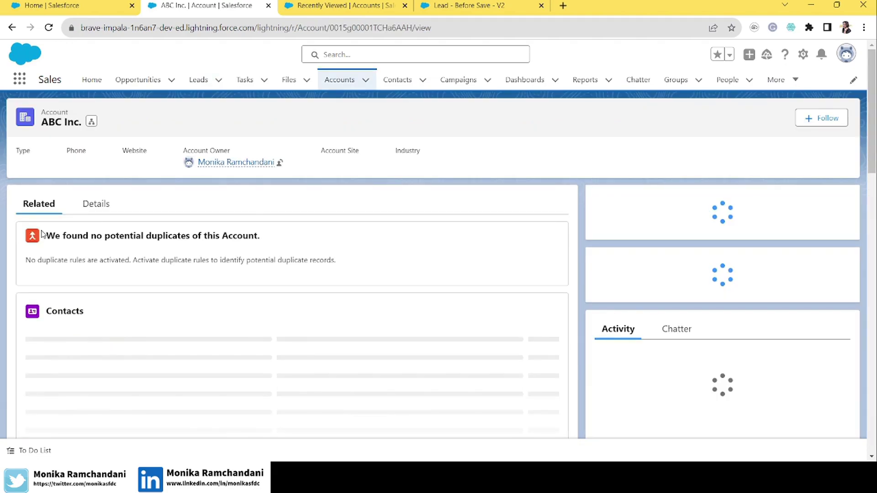
# Open the account owner's profile and check its Chatter feed for the post about the new lead
pyautogui.click(233, 167)
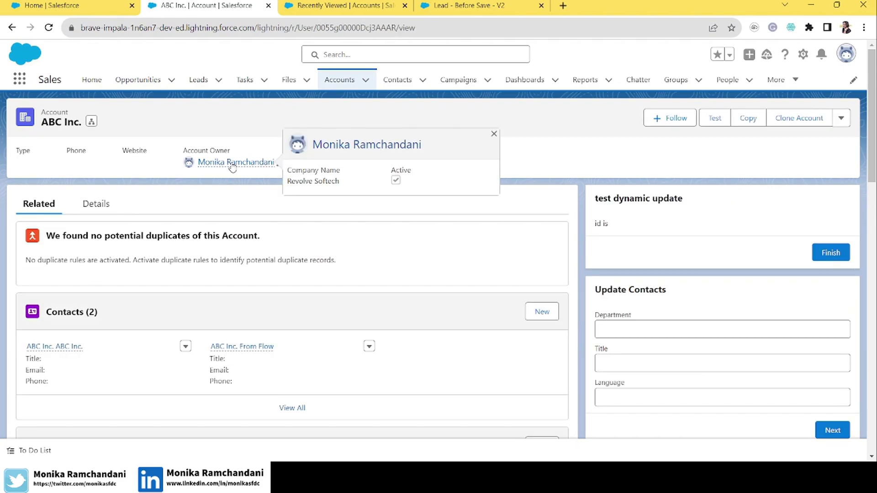
pyautogui.scroll(-10, 331, 333)
pyautogui.scroll(-1, 332, 332)
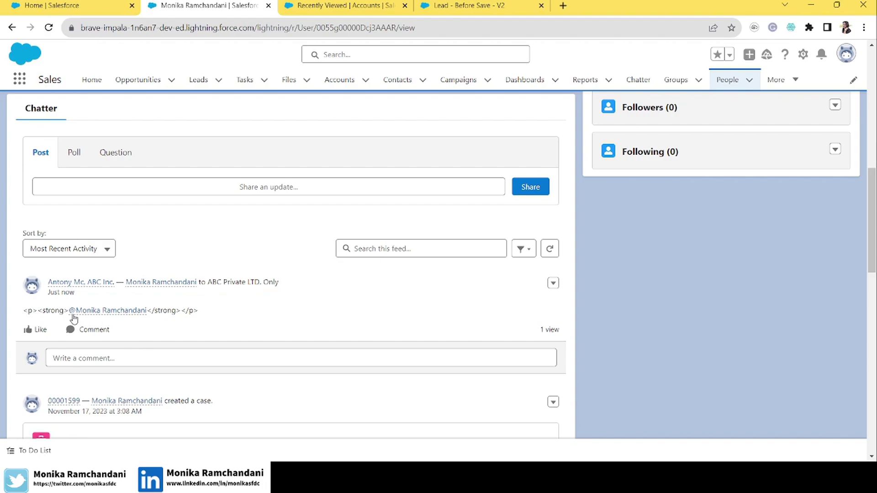
pyautogui.moveTo(91, 315)
pyautogui.scroll(10, 327, 307)
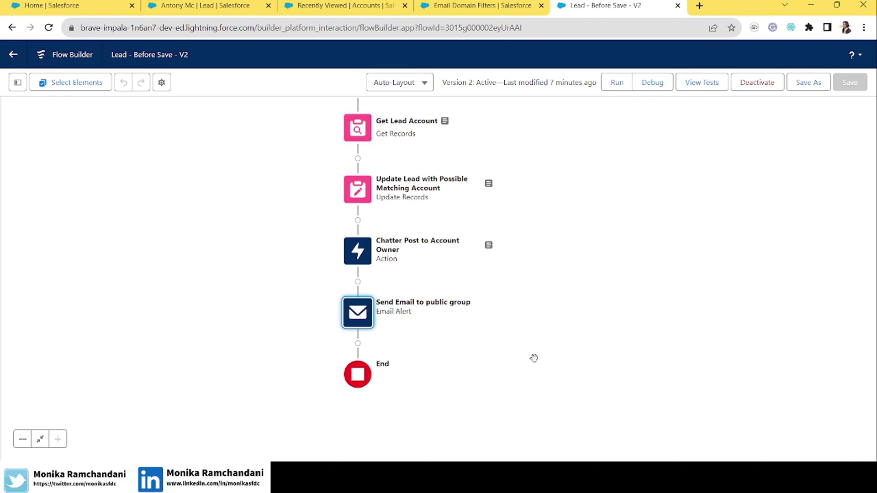
# Review the whole Lead - Before Save flow in Flow Builder, from the start element down to the end
pyautogui.click(552, 205)
pyautogui.moveTo(552, 206); pyautogui.dragTo(547, 282)
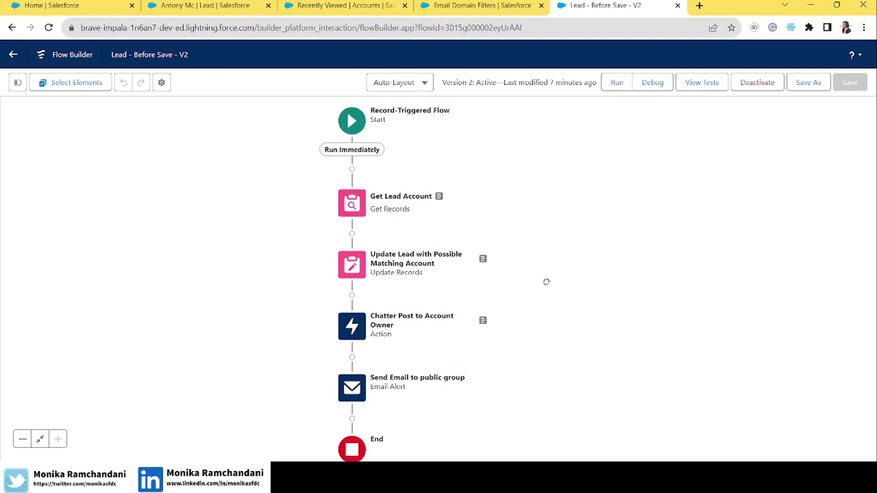